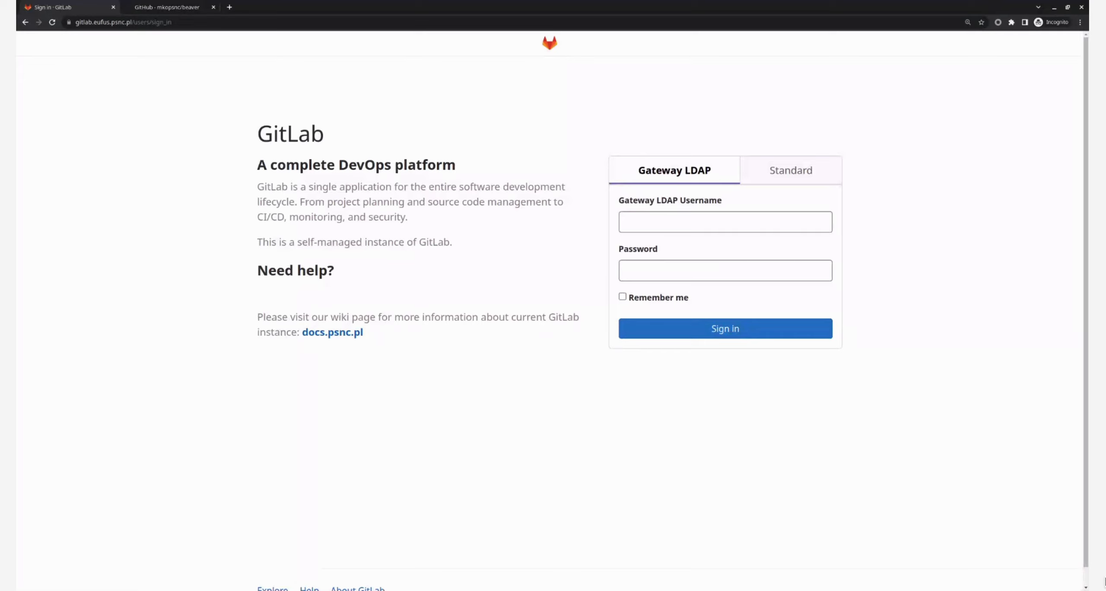
# Enter the Gateway LDAP username on the GitLab sign-in form.
pyautogui.click(670, 218)
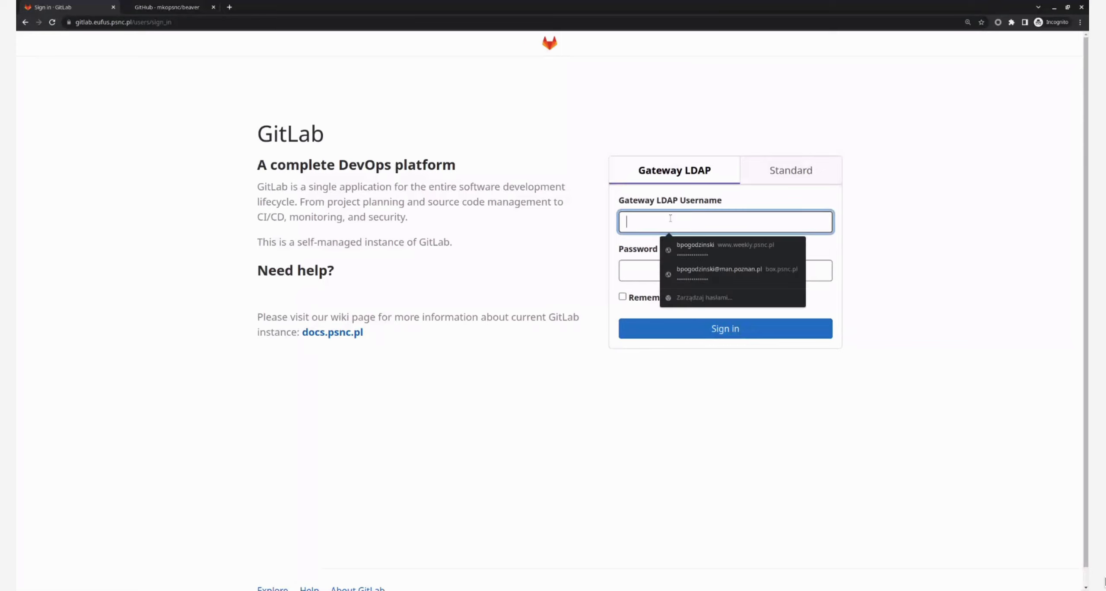
pyautogui.press('Tab')
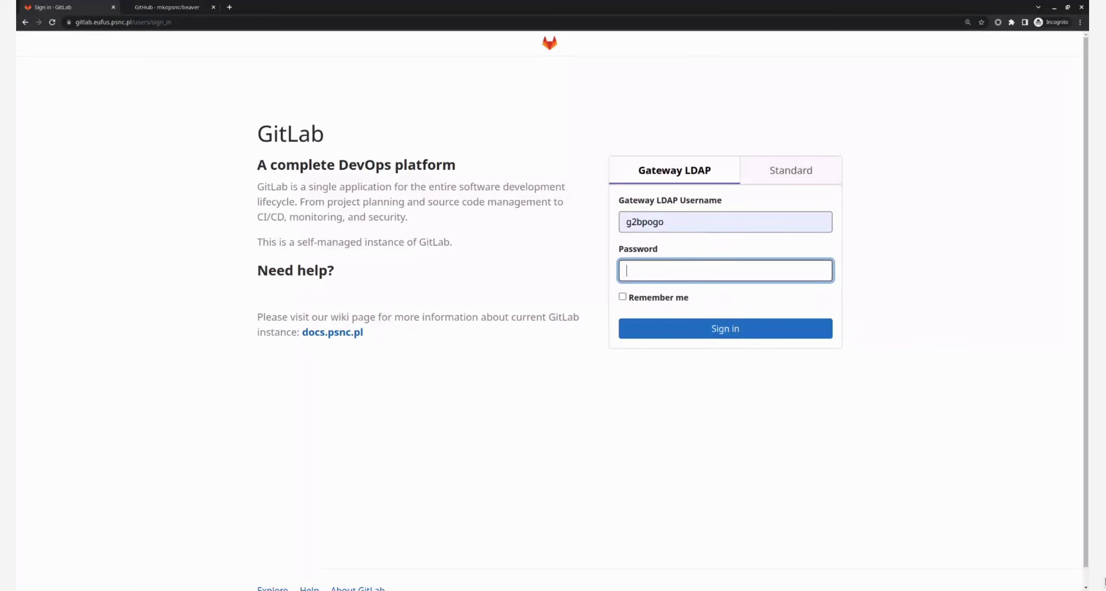
# Enter the account password and sign in.
pyautogui.write('***')
pyautogui.press('BackSpace')
pyautogui.press('BackSpace')
pyautogui.press('BackSpace')
pyautogui.click(646, 267)
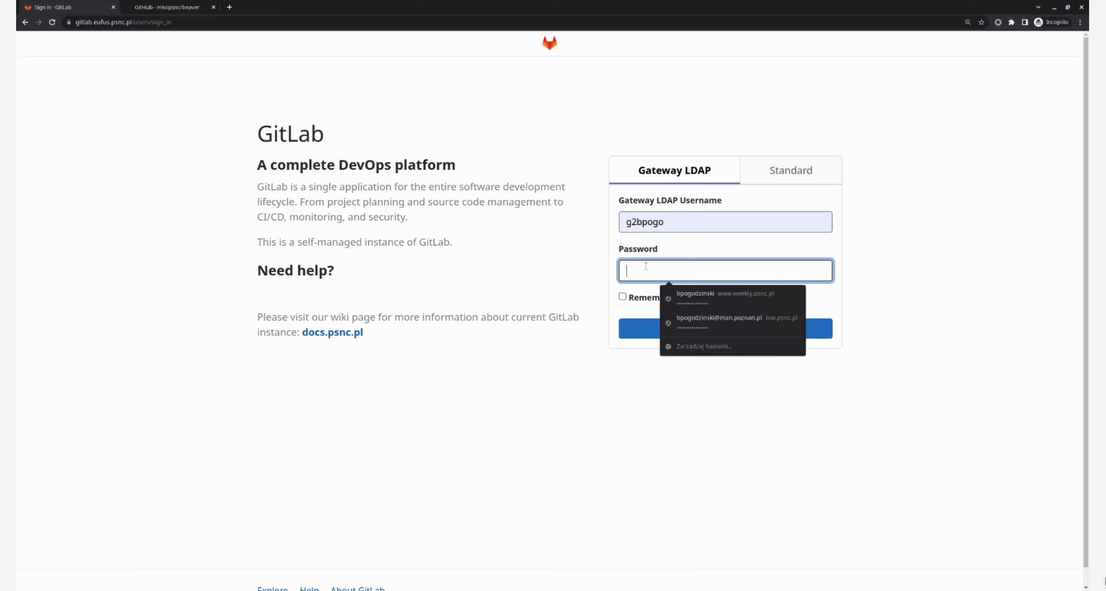
pyautogui.click(646, 267)
pyautogui.write('••')
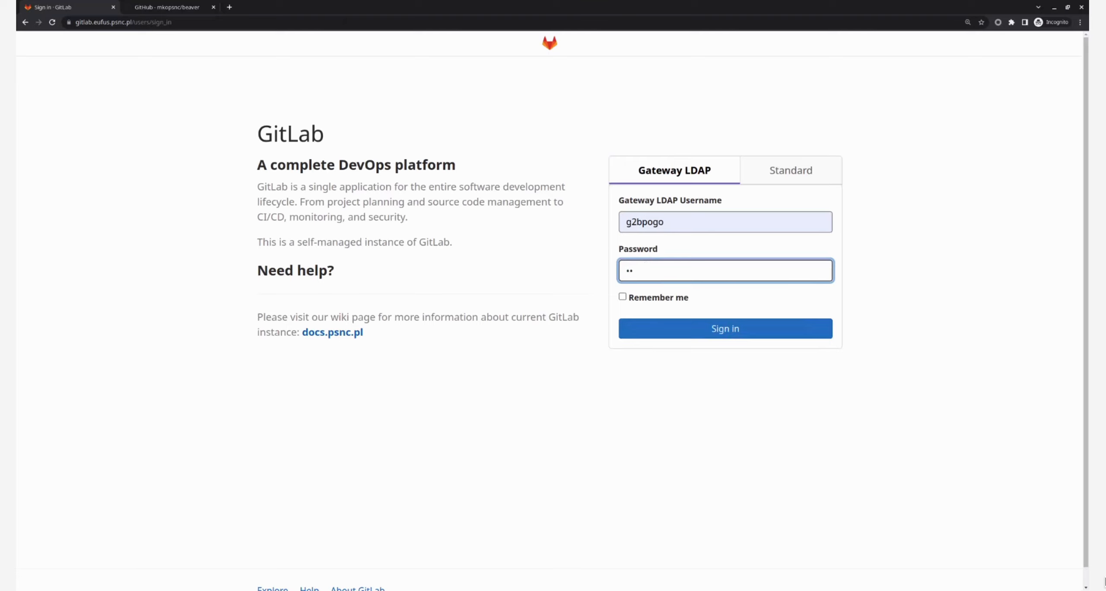
pyautogui.write('••••••••••••')
pyautogui.press('Return')
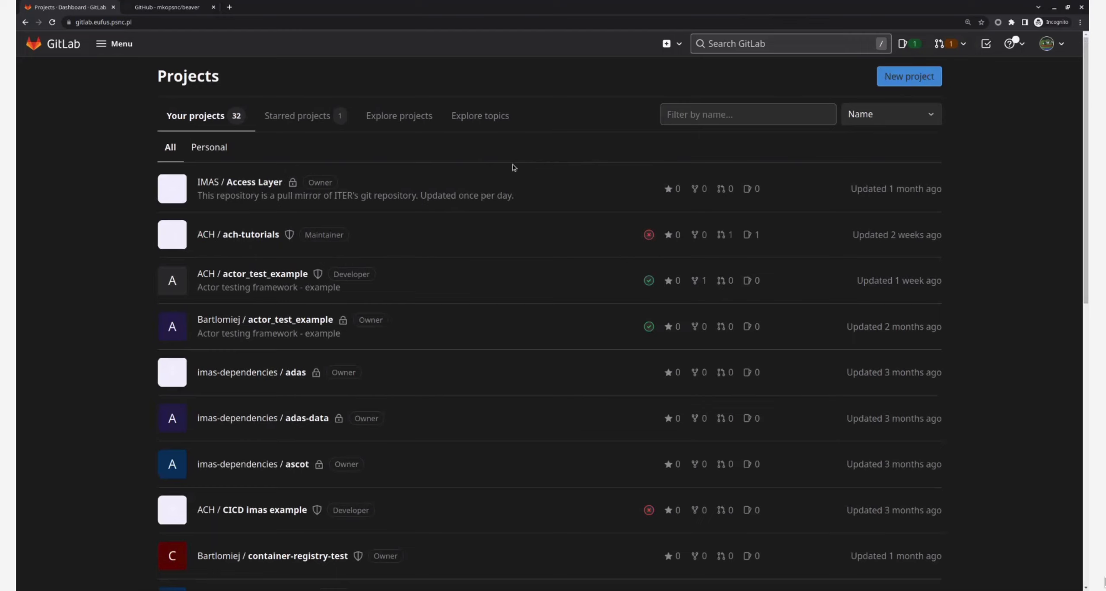
# Start a new project import and choose importing a repository by URL.
pyautogui.click(897, 78)
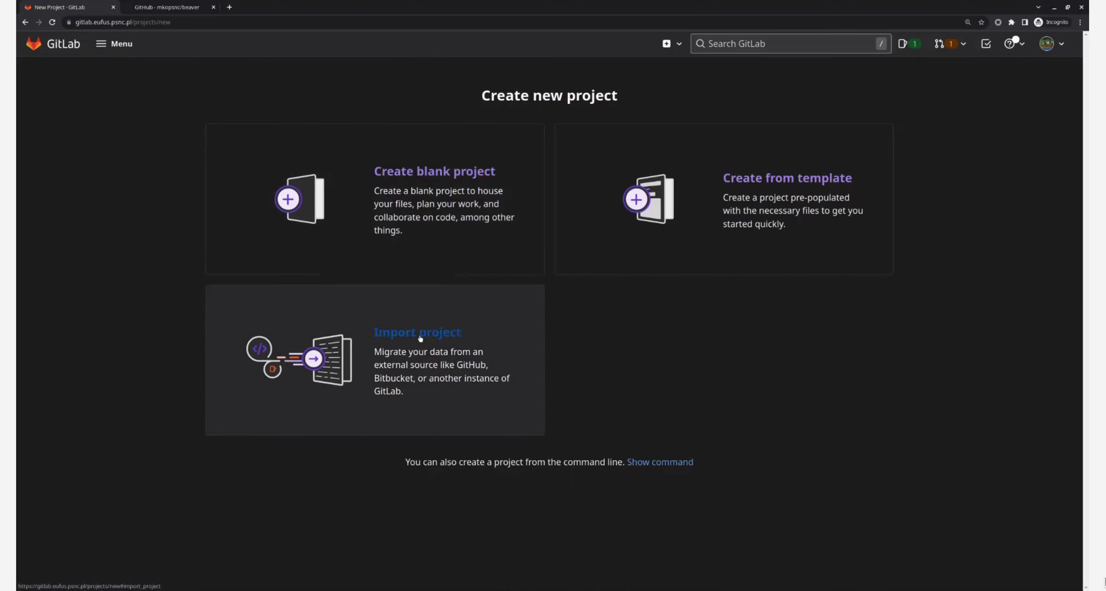
pyautogui.click(420, 338)
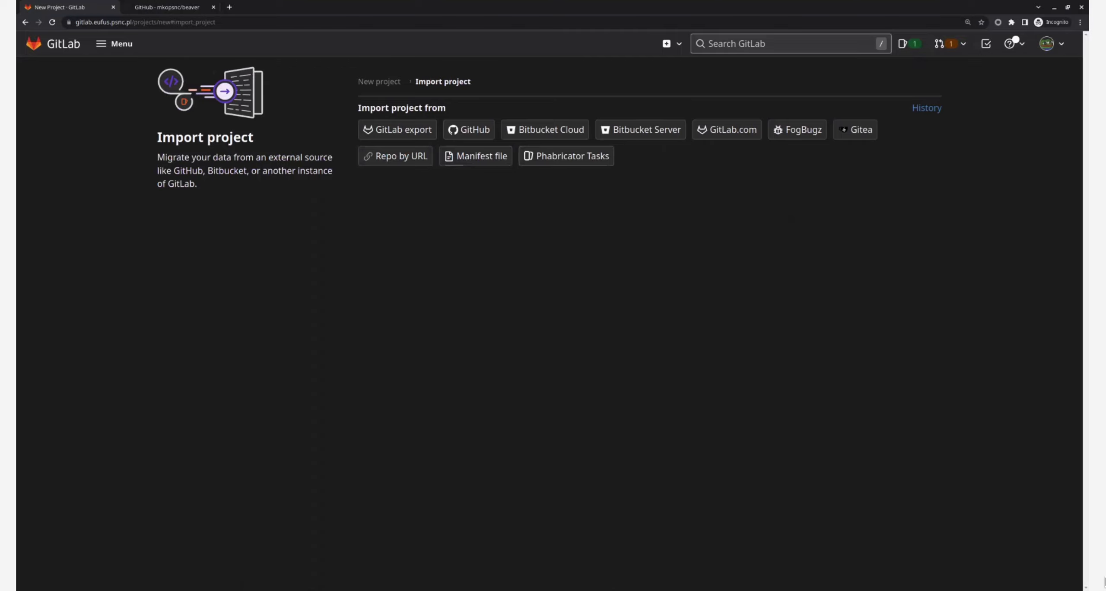
pyautogui.click(475, 129)
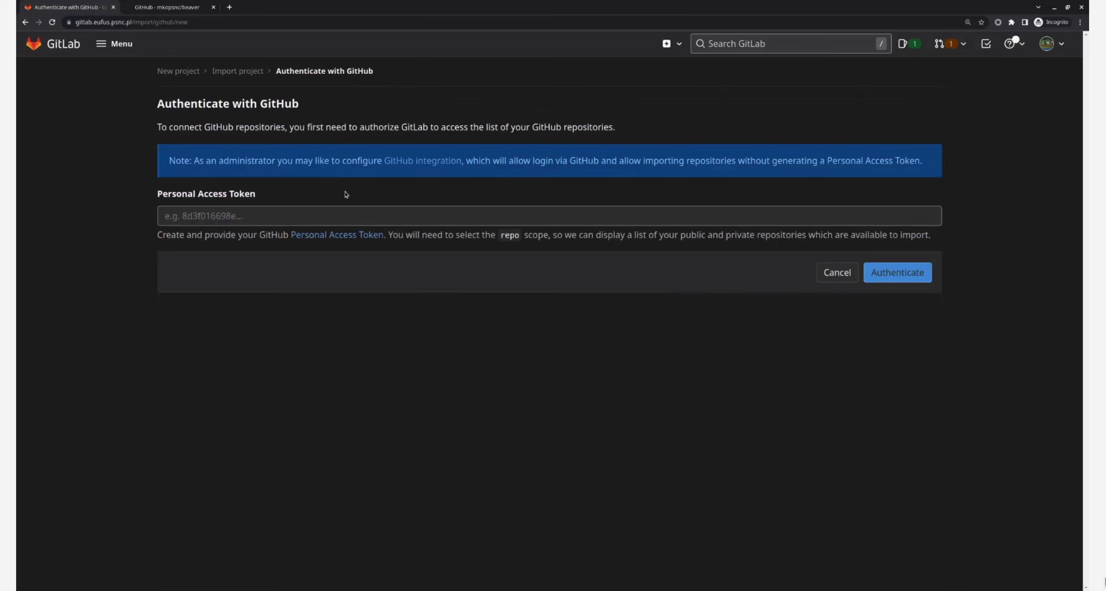
pyautogui.hotkey('alt', 'Left')
pyautogui.click(392, 159)
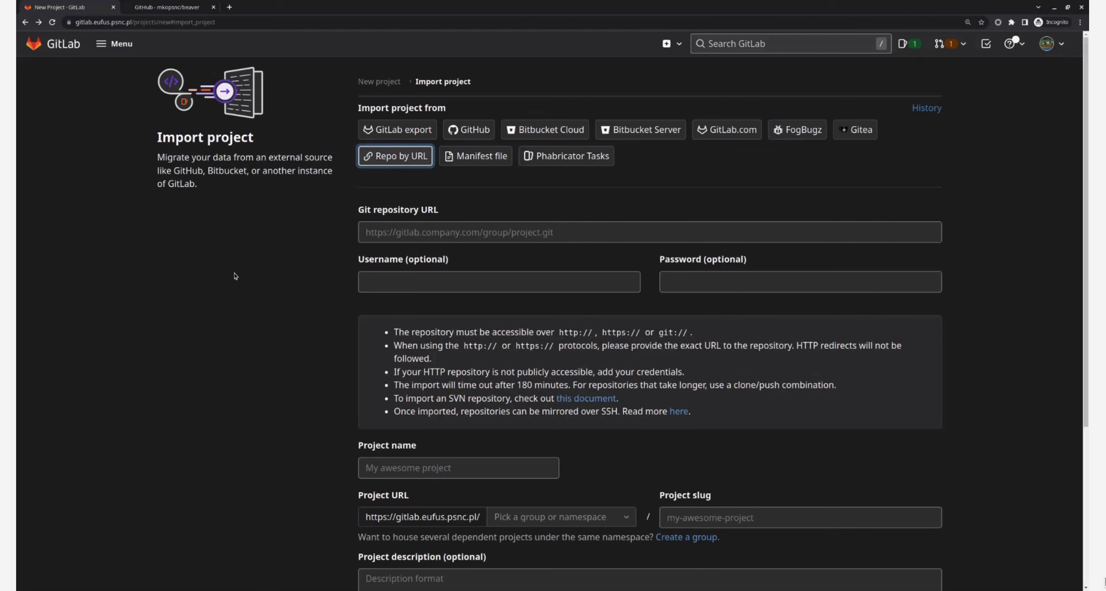
# Name the new project My superb projeckt.
pyautogui.scroll(-1, 228, 278)
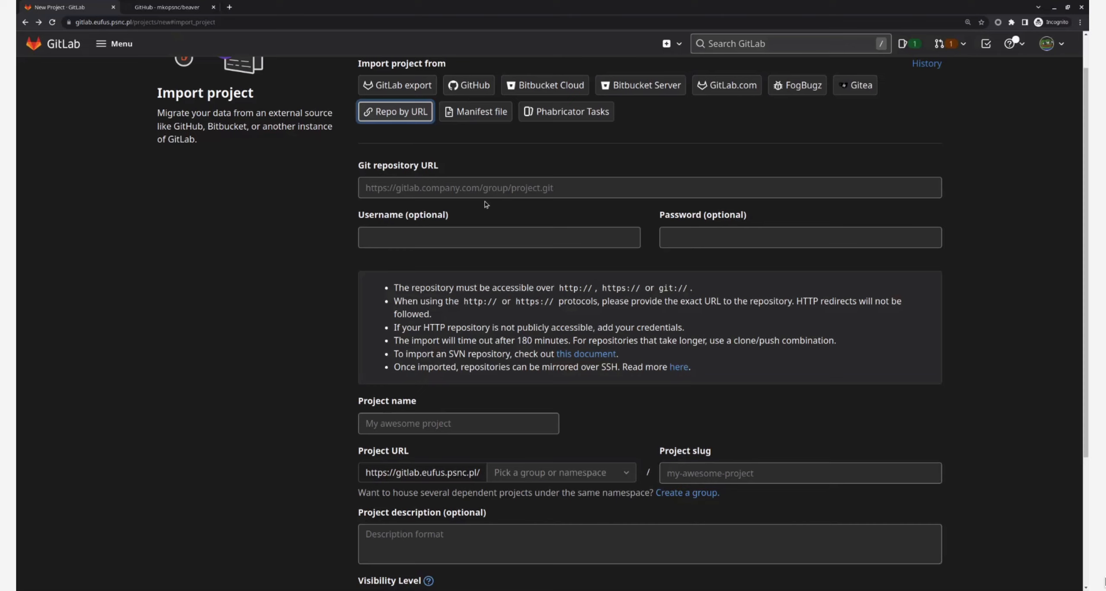
pyautogui.click(524, 186)
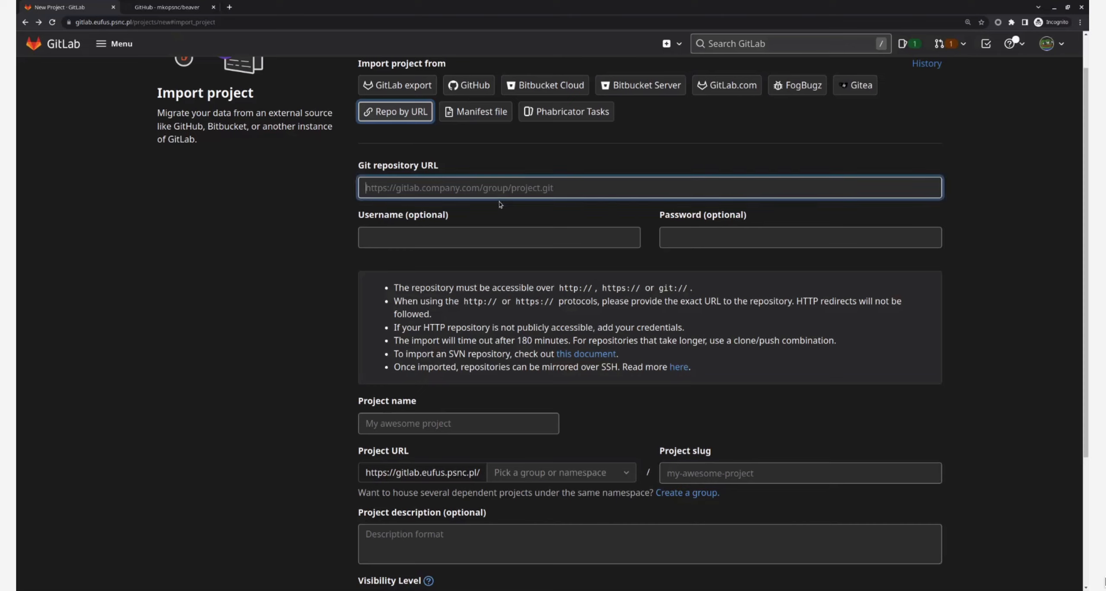
pyautogui.click(427, 234)
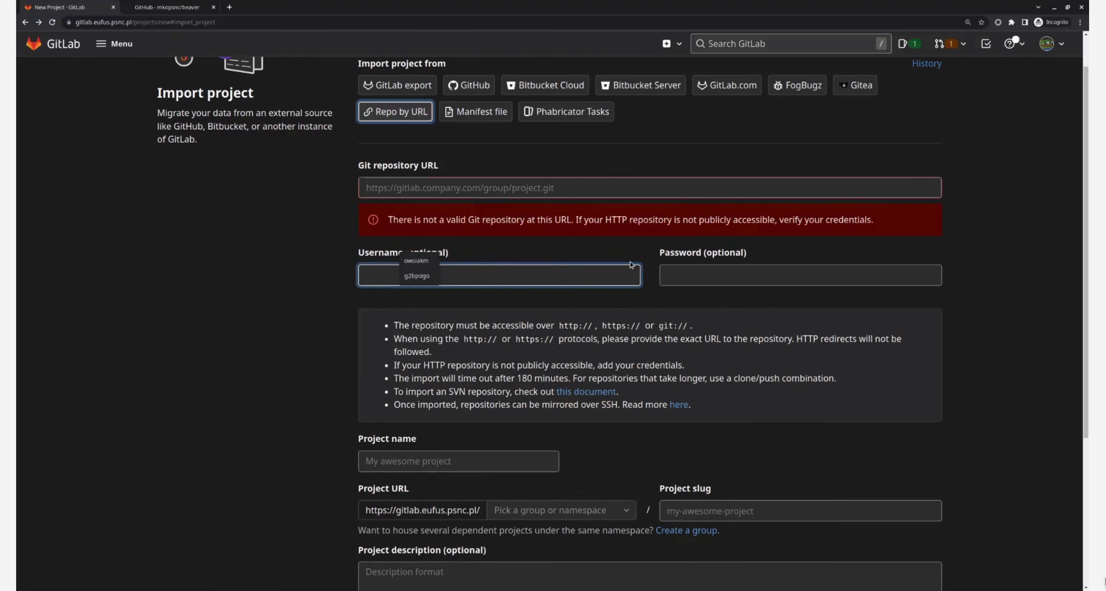
pyautogui.click(633, 259)
pyautogui.click(533, 191)
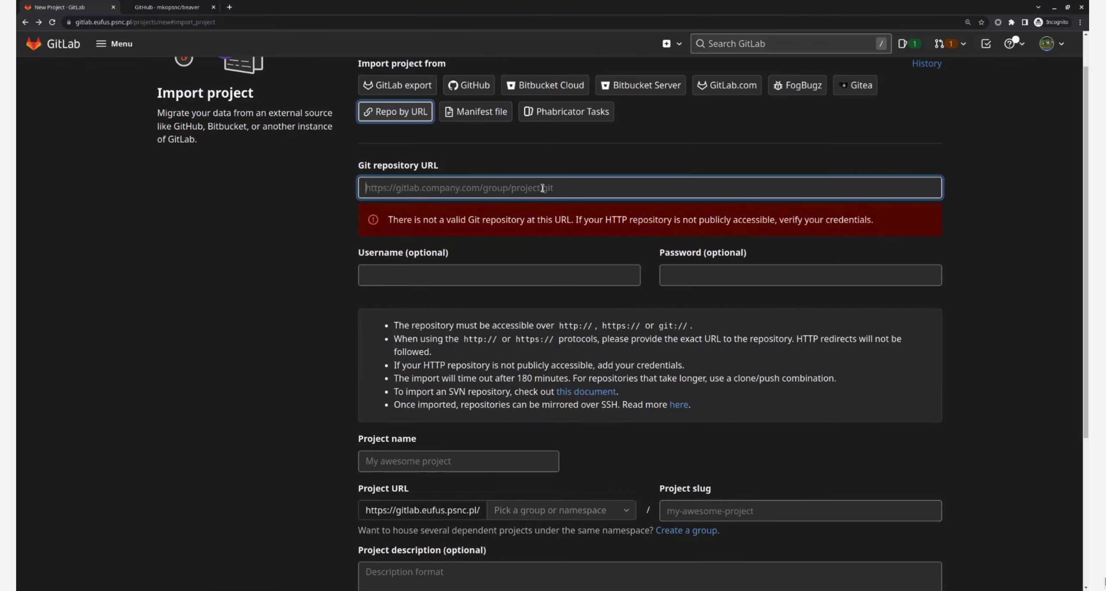
pyautogui.scroll(-3, 543, 188)
pyautogui.click(468, 308)
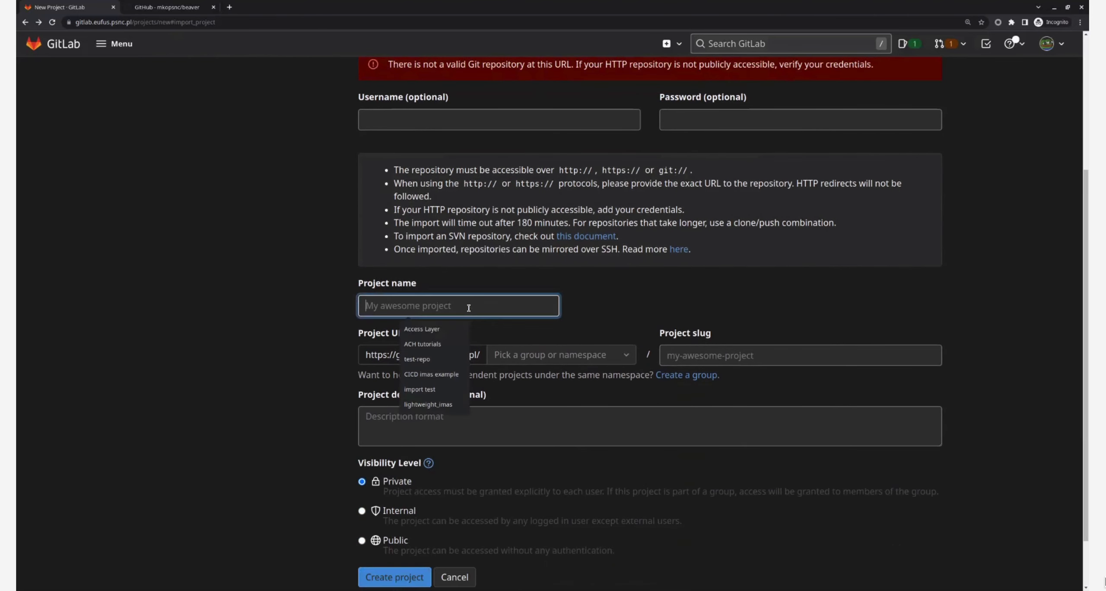
pyautogui.write('My sup')
pyautogui.write('erb pr')
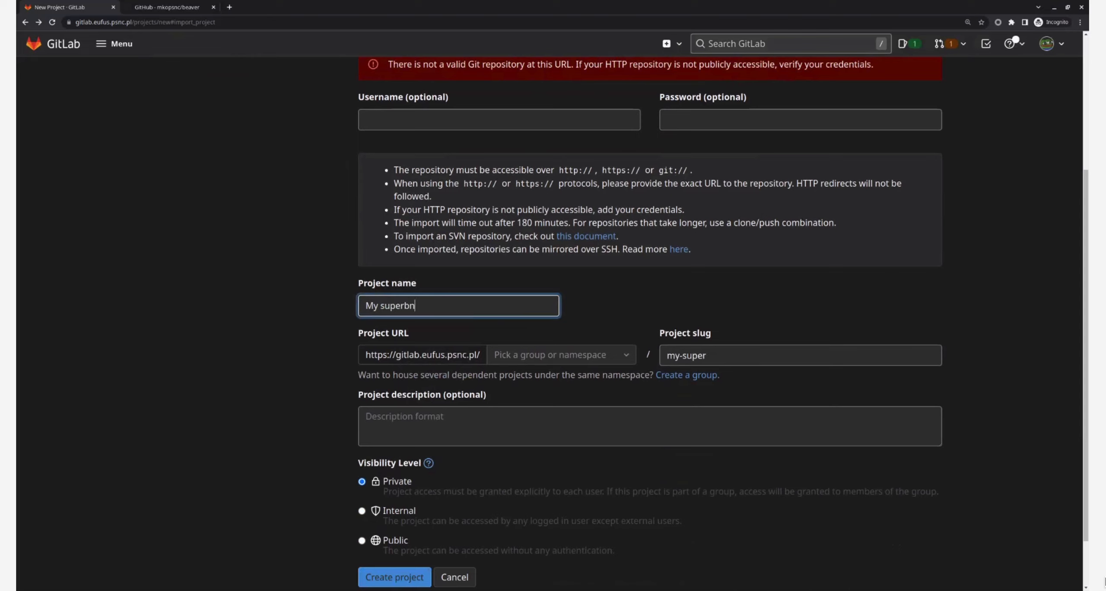
pyautogui.write('ojek')
pyautogui.press('BackSpace')
pyautogui.write('ctkl')
pyautogui.press('BackSpace')
pyautogui.press('BackSpace')
pyautogui.write('kt')
# Place the project under your personal user namespace.
pyautogui.click(561, 355)
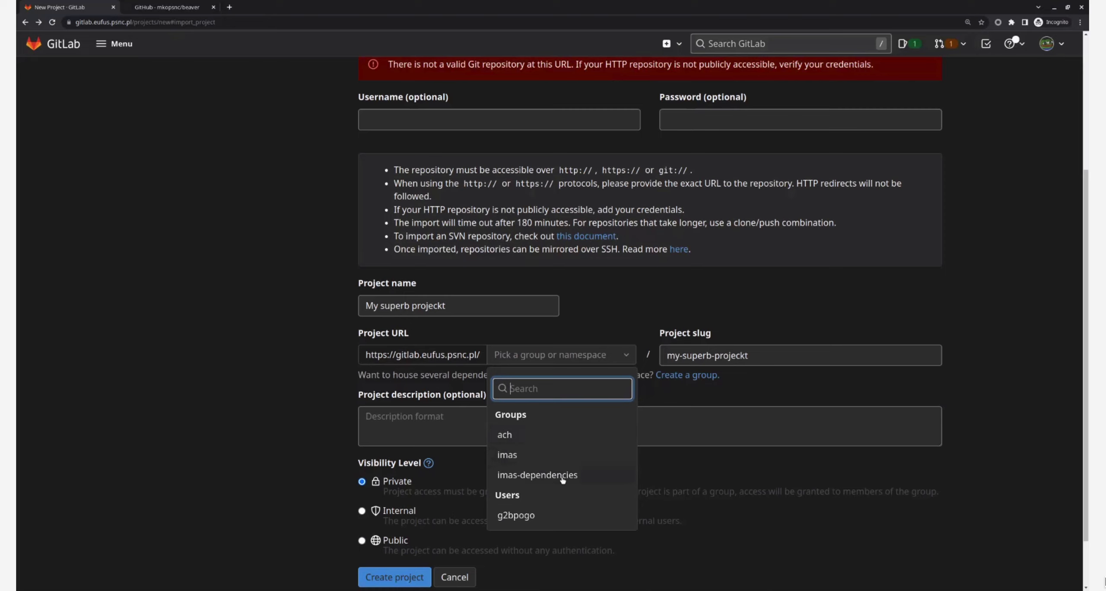
pyautogui.click(537, 513)
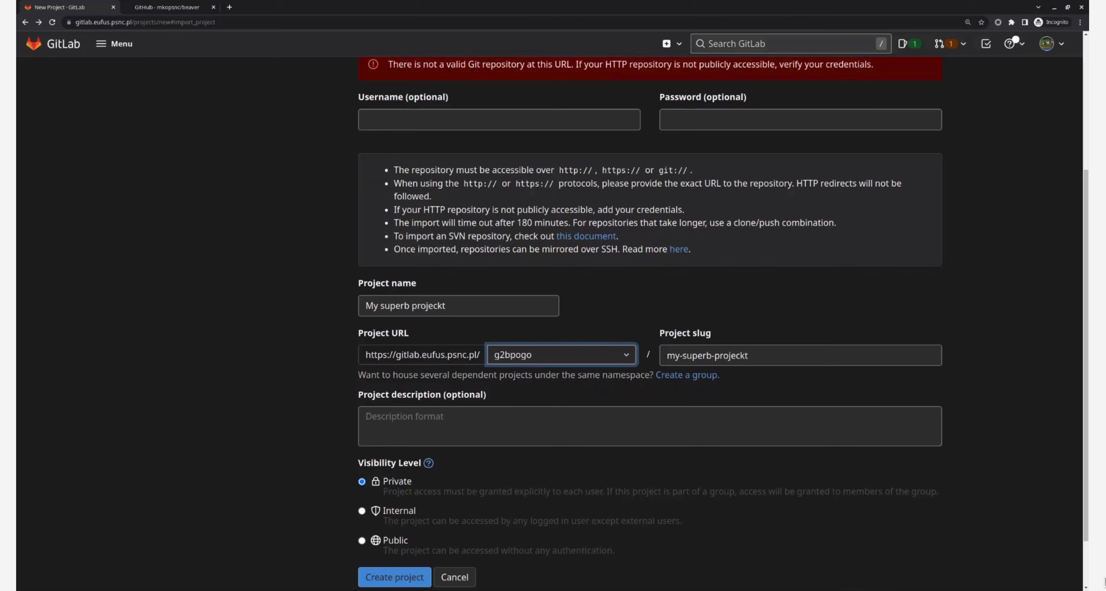
# Set the project's visibility level to Internal.
pyautogui.click(459, 441)
pyautogui.scroll(-2, 459, 443)
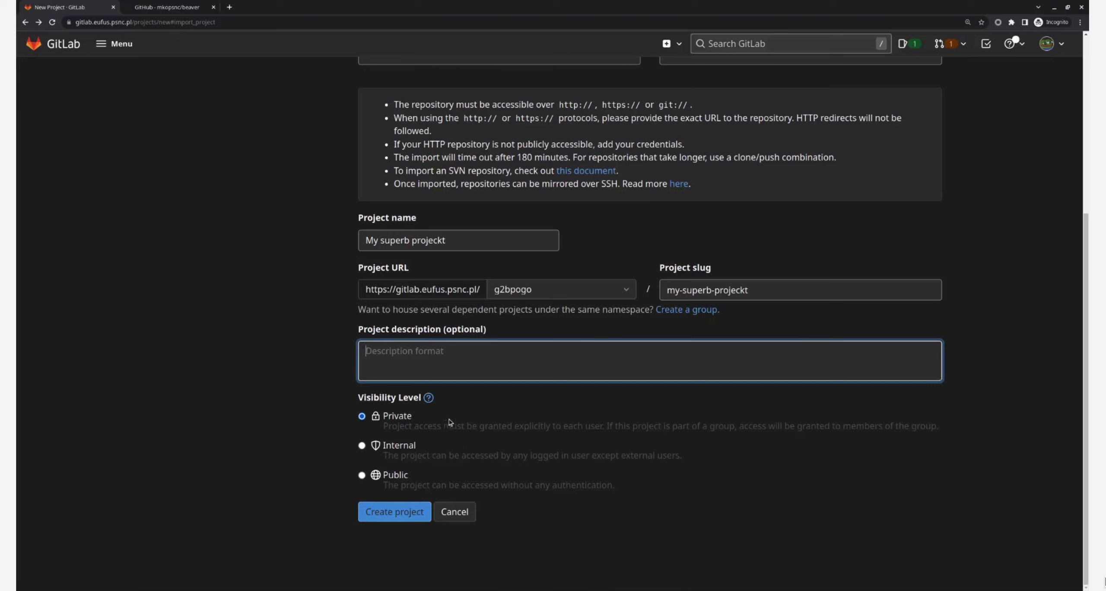
pyautogui.click(362, 475)
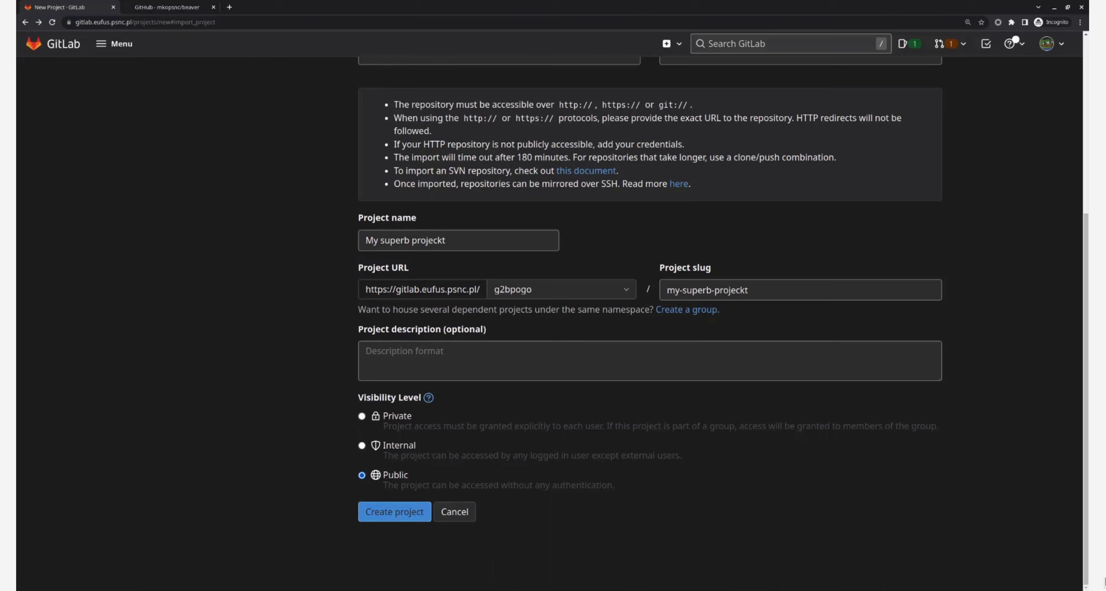
pyautogui.click(362, 446)
pyautogui.press('Up')
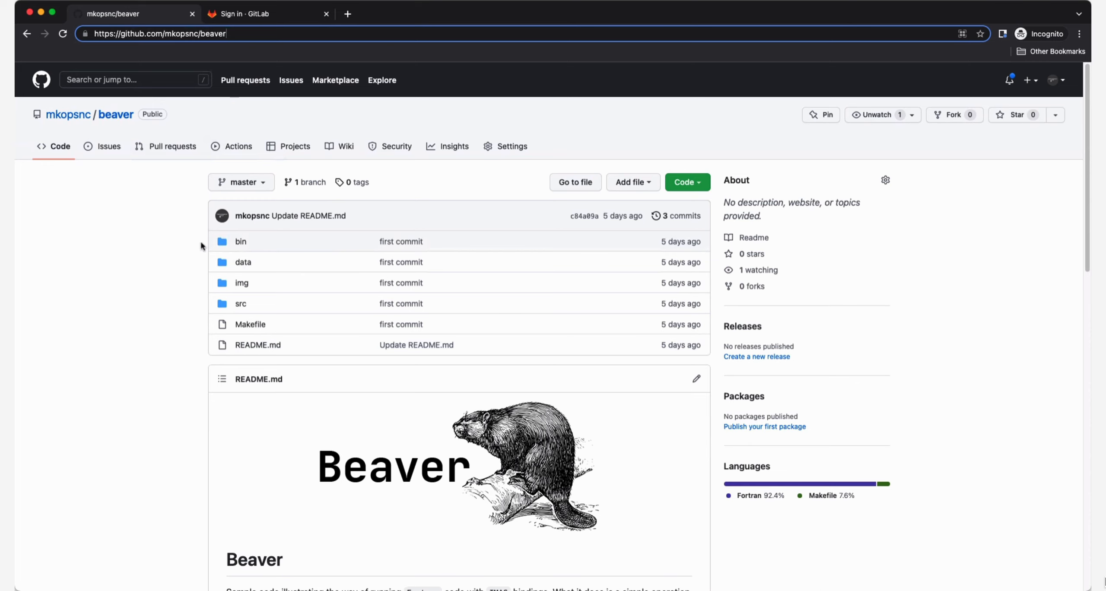
# Switch to the GitLab sign-in tab and enter the Gateway LDAP username.
pyautogui.click(283, 17)
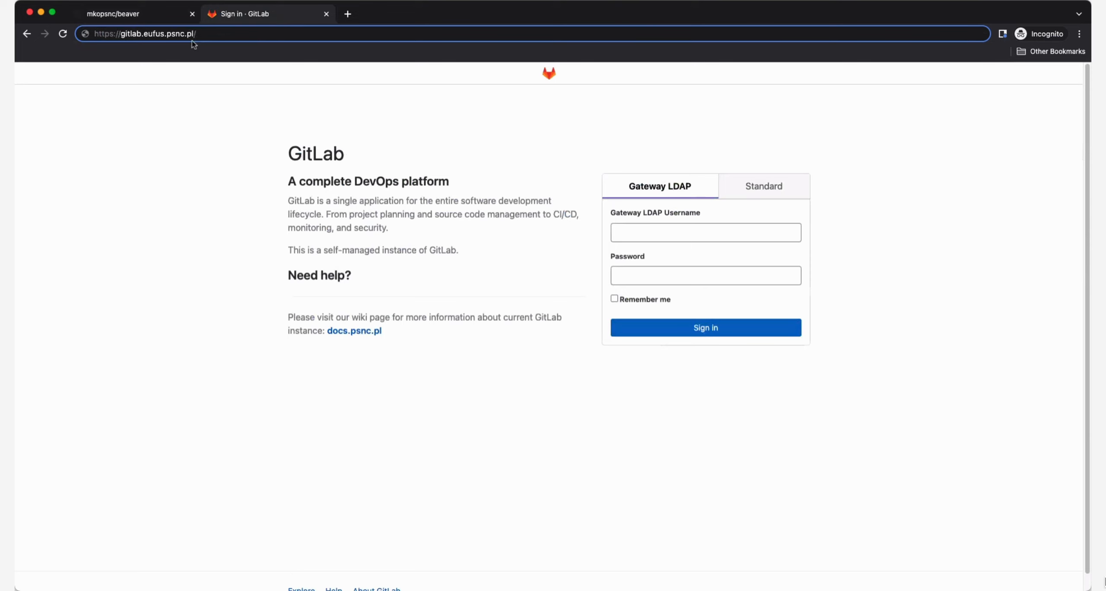
pyautogui.click(653, 238)
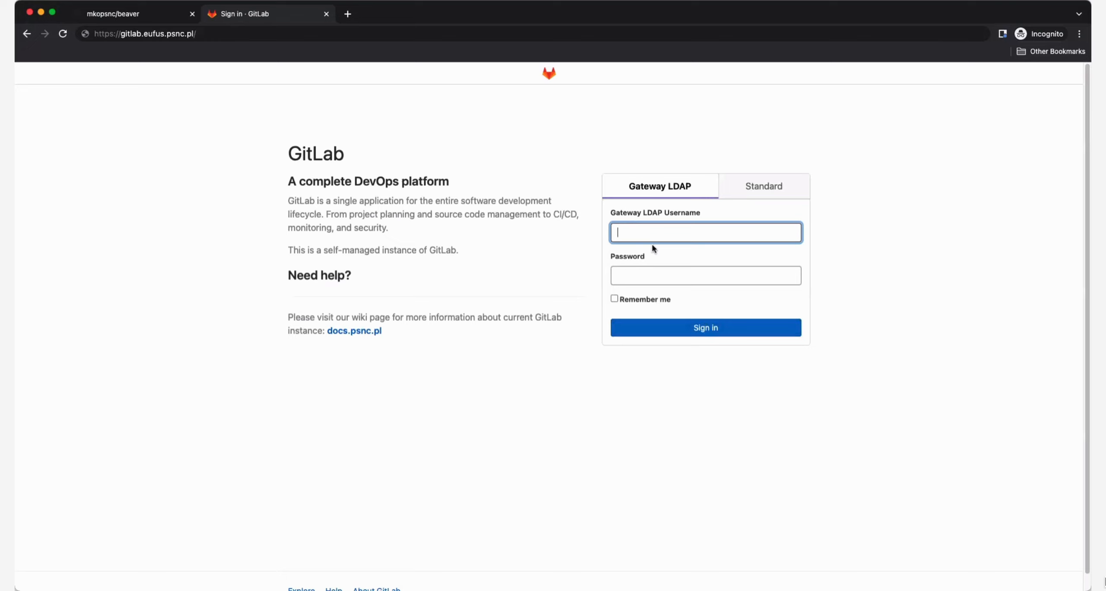
pyautogui.write('g2michal')
# Paste the account password and sign in.
pyautogui.click(657, 273)
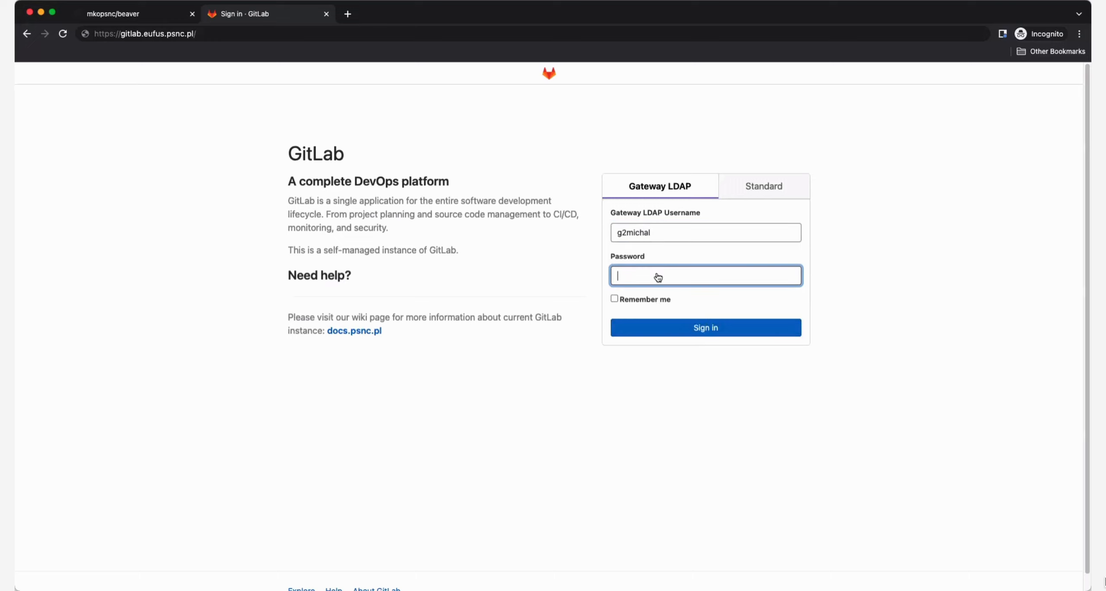
pyautogui.press('super+Tab')
pyautogui.click(646, 279)
pyautogui.press('super+v')
pyautogui.click(742, 333)
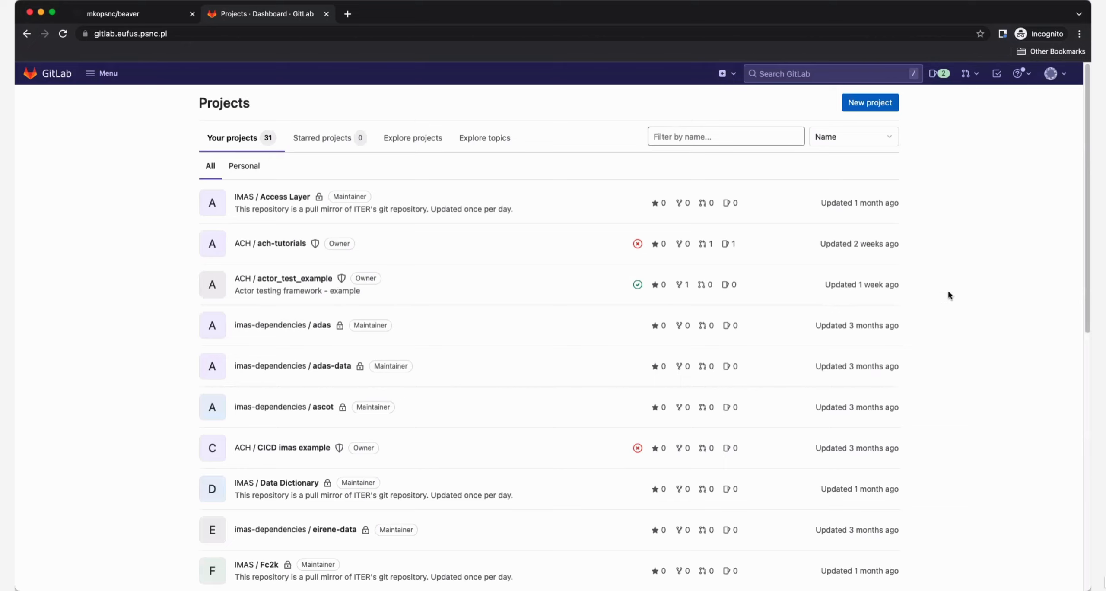
# Start a new project import and choose importing a repository by URL.
pyautogui.click(896, 105)
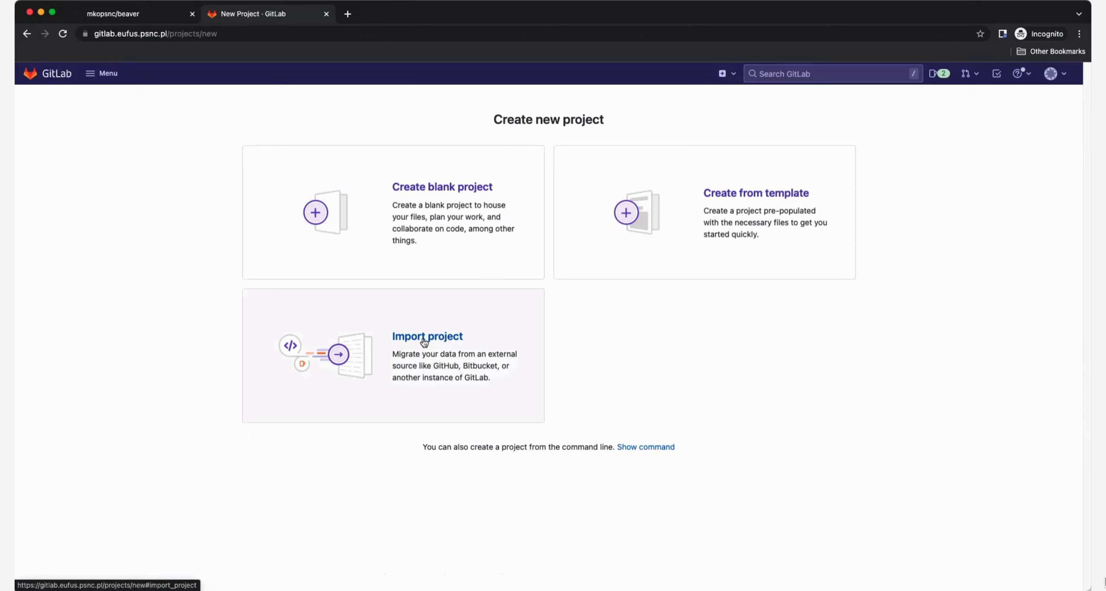
pyautogui.click(455, 326)
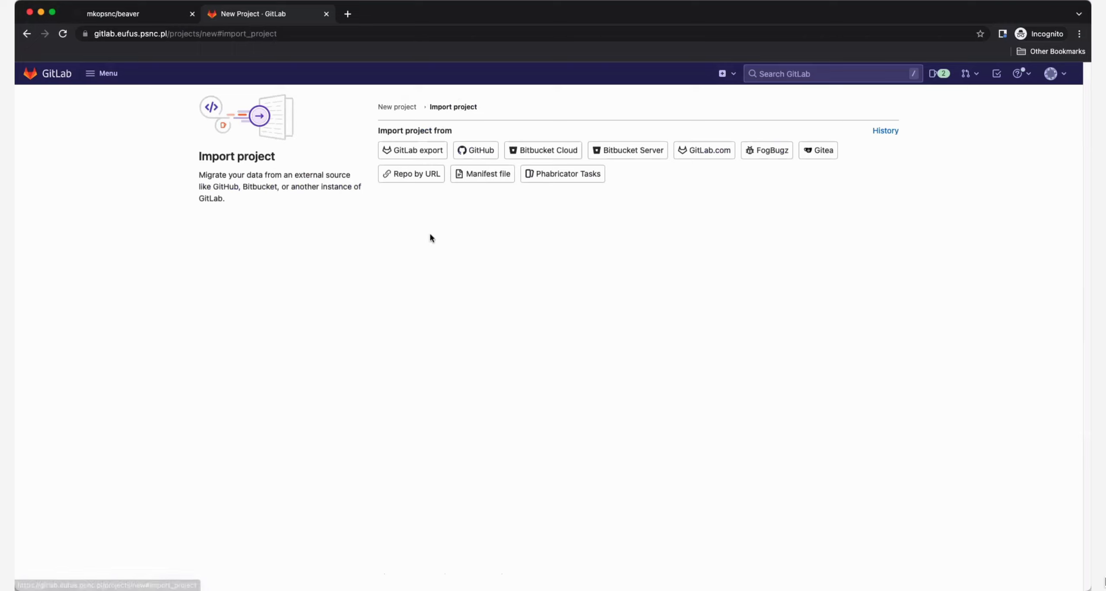
pyautogui.click(435, 179)
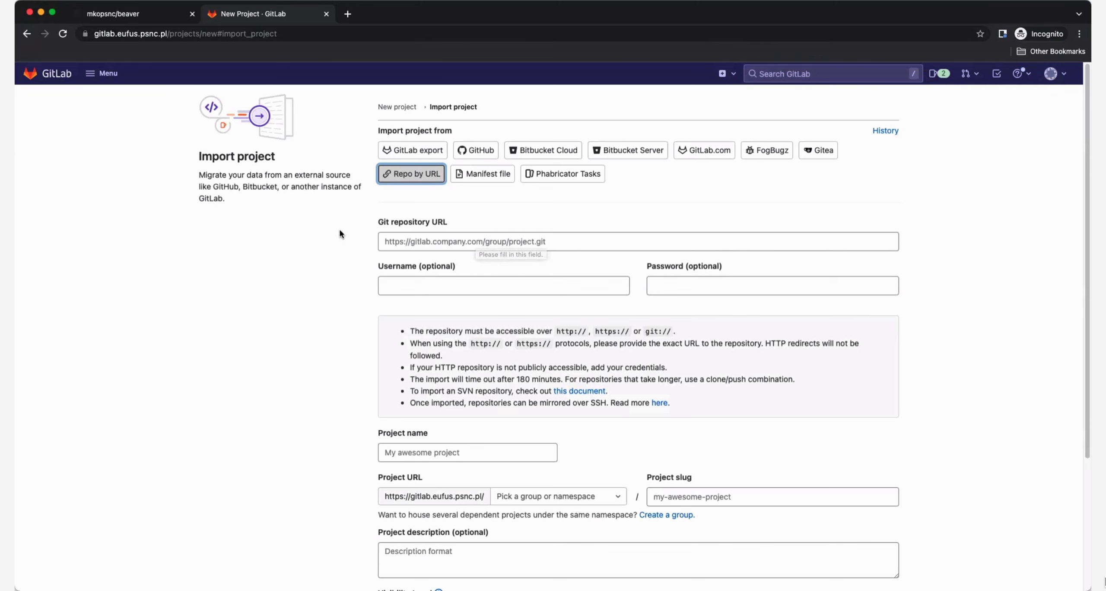
# Copy the Beaver GitHub repository URL and paste it as the Git repository URL.
pyautogui.click(121, 15)
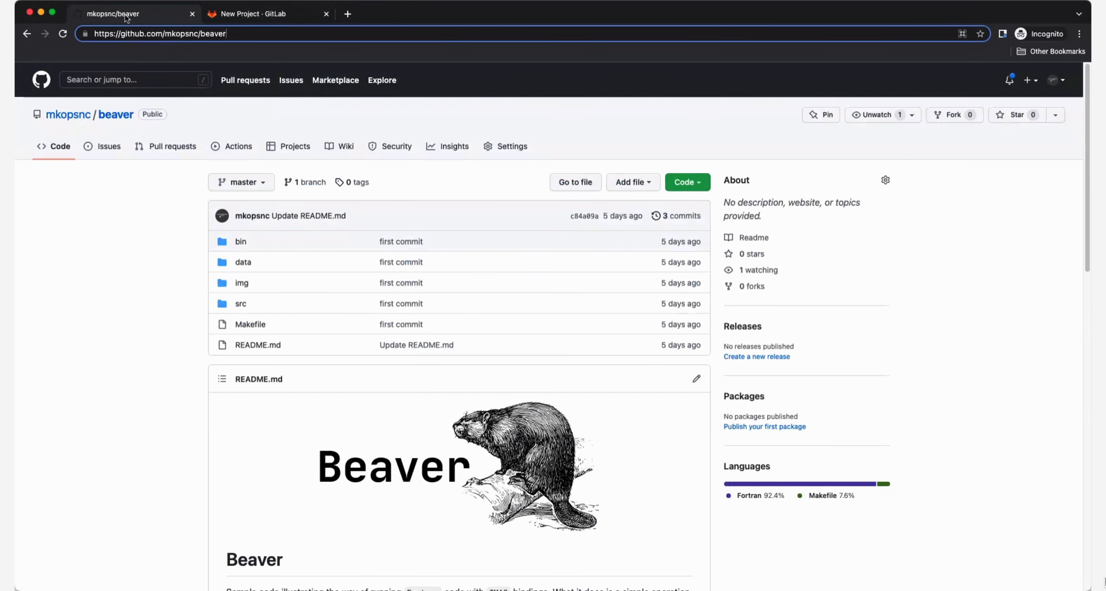
pyautogui.doubleClick(212, 34)
pyautogui.click(213, 33)
pyautogui.press('super+c')
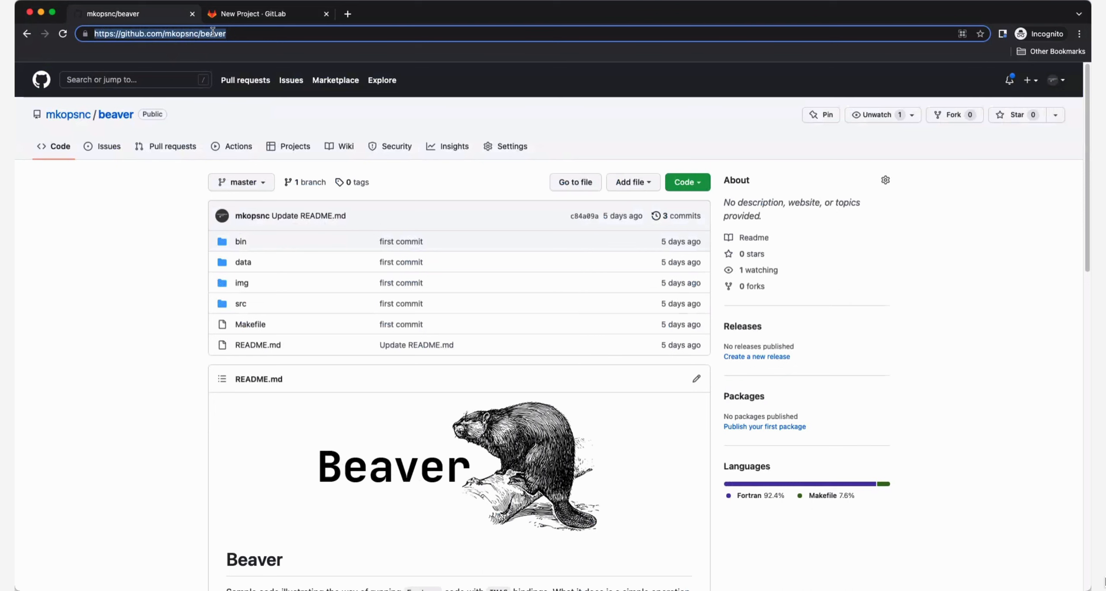
pyautogui.click(264, 16)
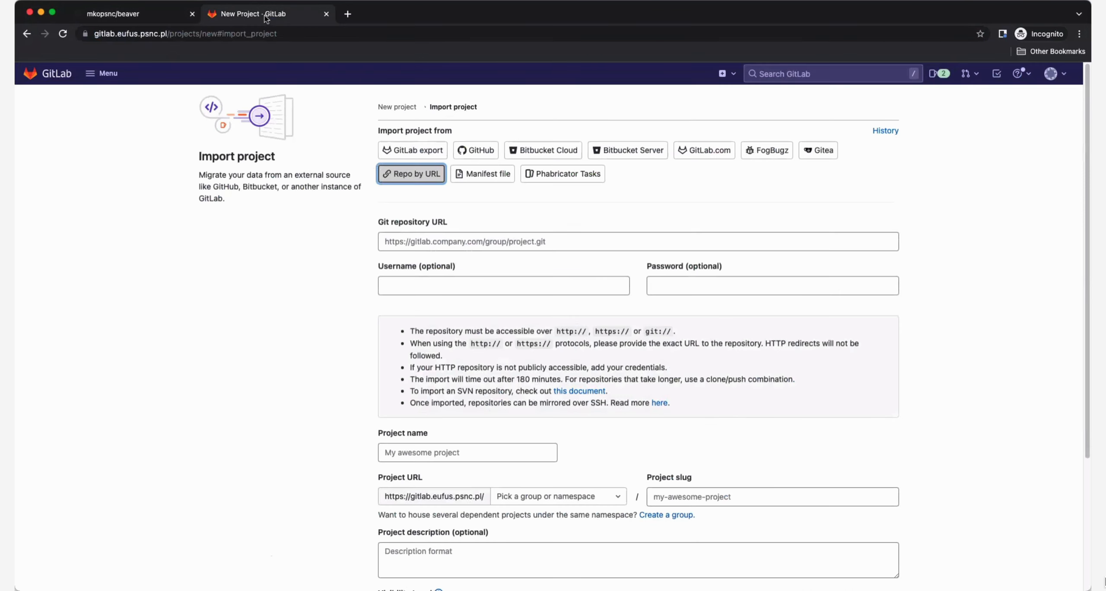
pyautogui.click(419, 237)
pyautogui.press('super+v')
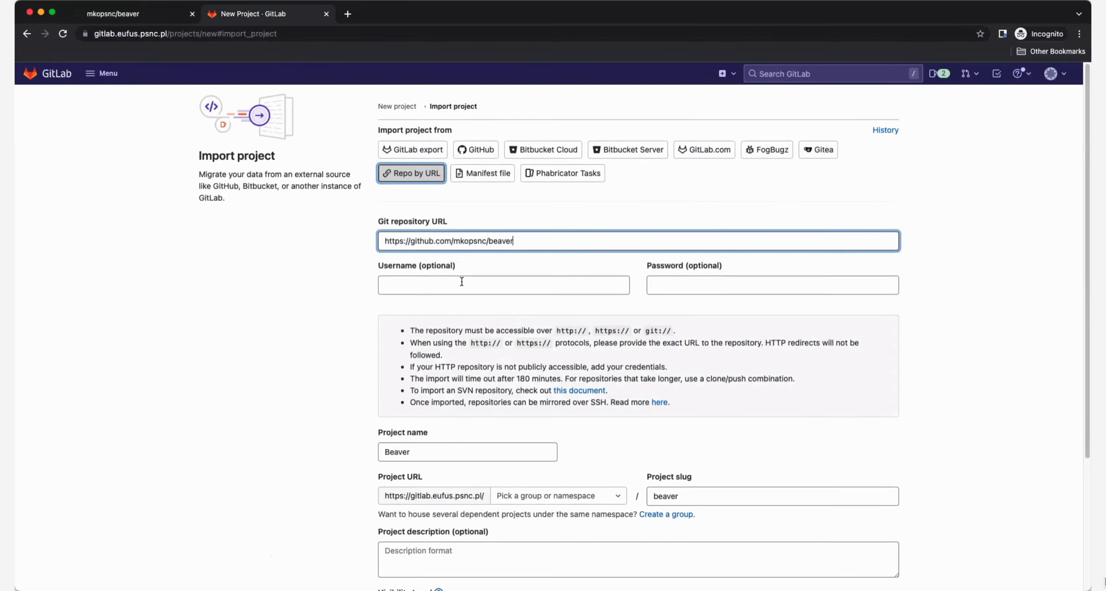
# Rename the project to Beaver Import.
pyautogui.scroll(-1, 465, 276)
pyautogui.scroll(-4, 592, 274)
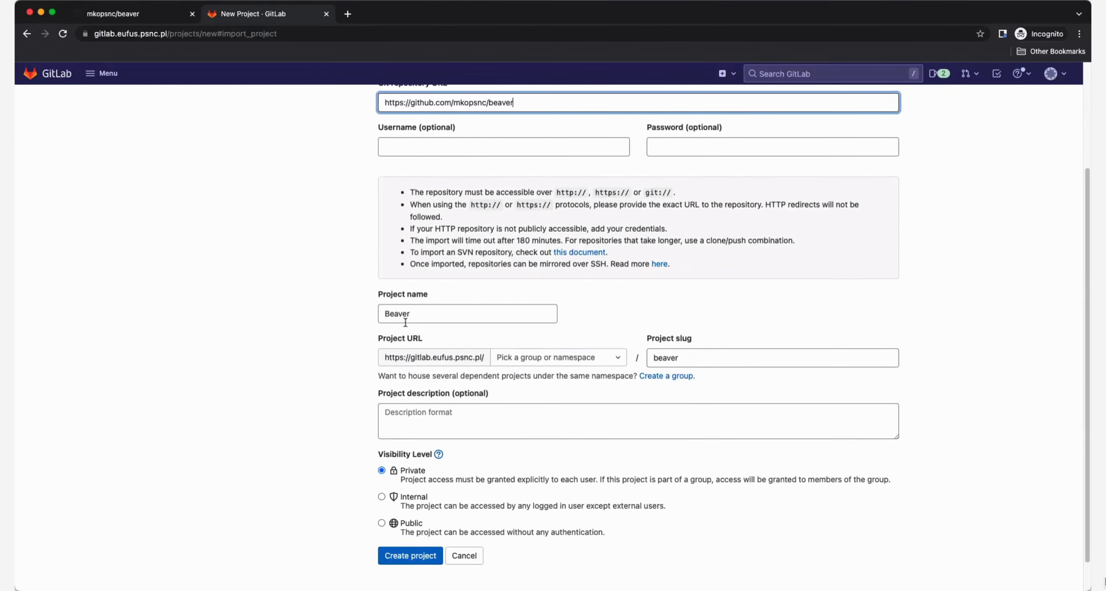
pyautogui.click(431, 317)
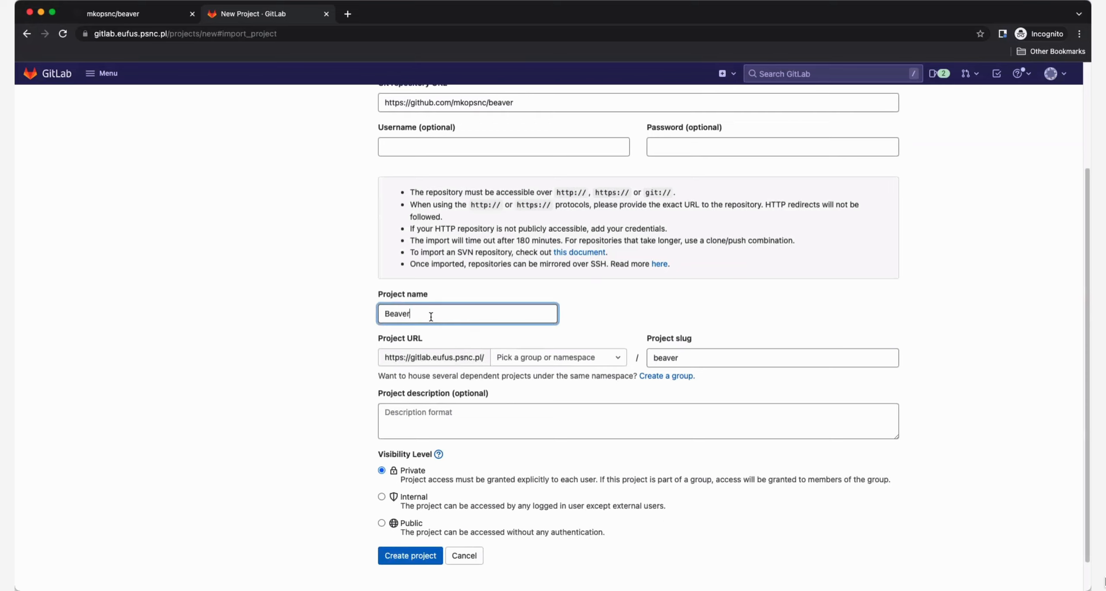
pyautogui.write('Inter')
pyautogui.press('BackSpace')
pyautogui.press('BackSpace')
pyautogui.press('BackSpace')
pyautogui.press('BackSpace')
pyautogui.write('mport')
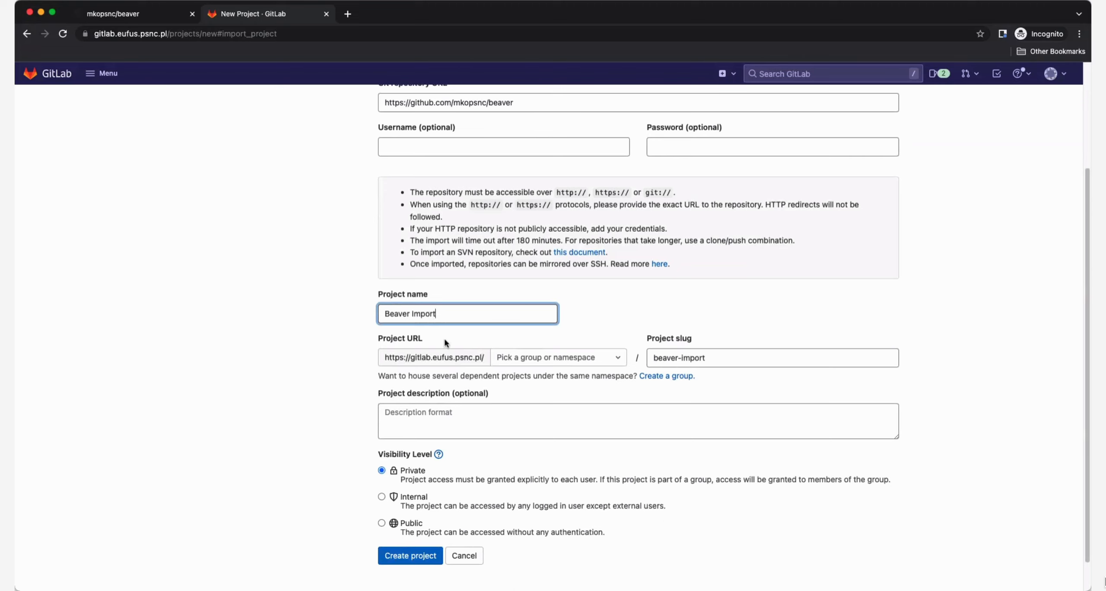
# Place the project under your own user namespace and create the imported project.
pyautogui.click(616, 357)
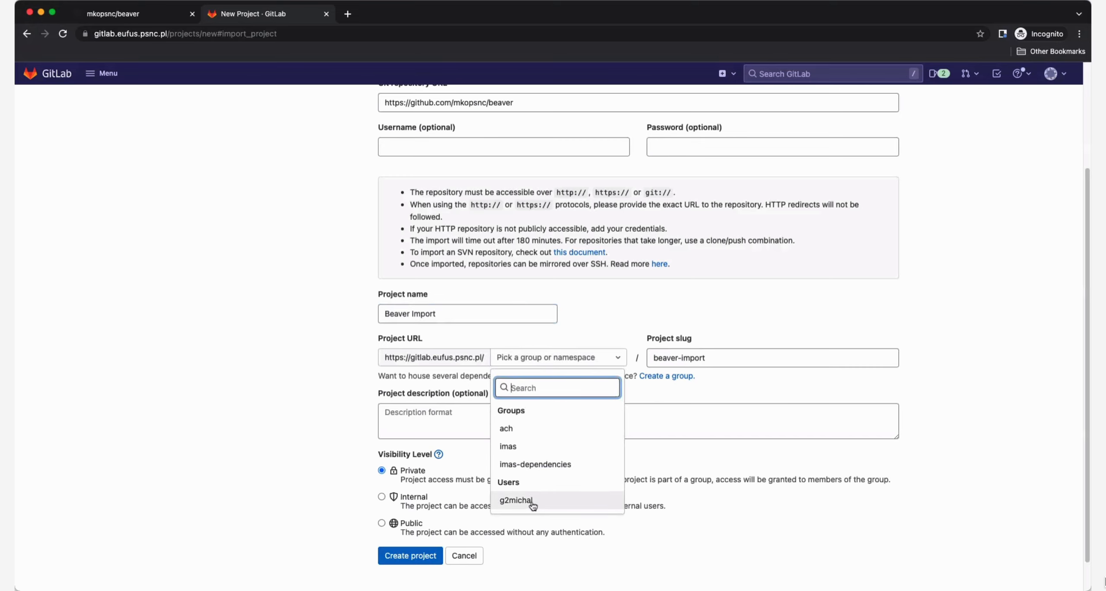
pyautogui.click(516, 500)
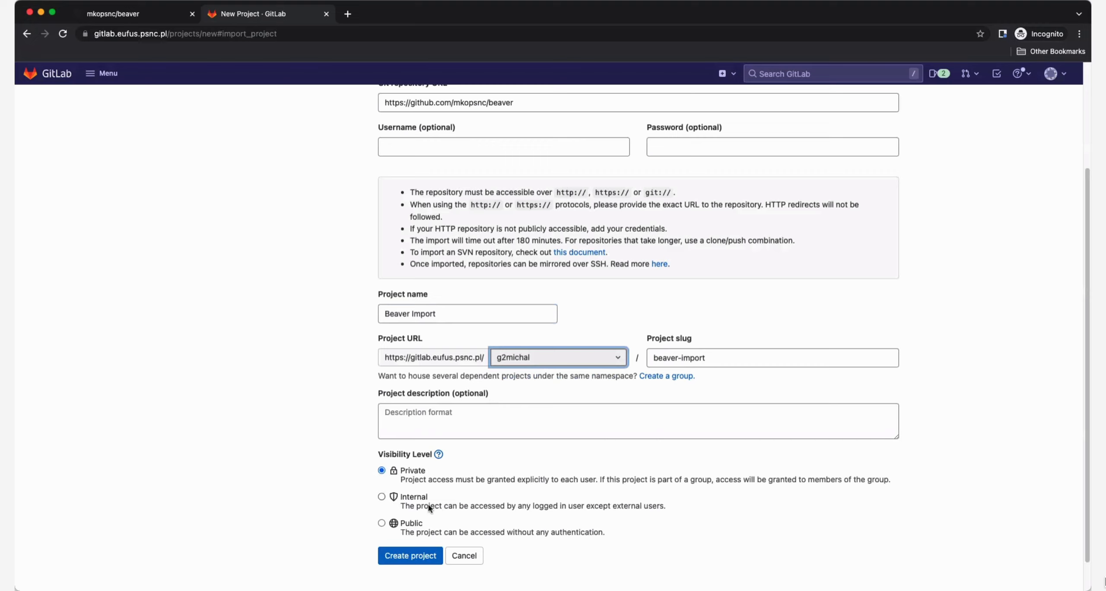
pyautogui.scroll(-2, 382, 525)
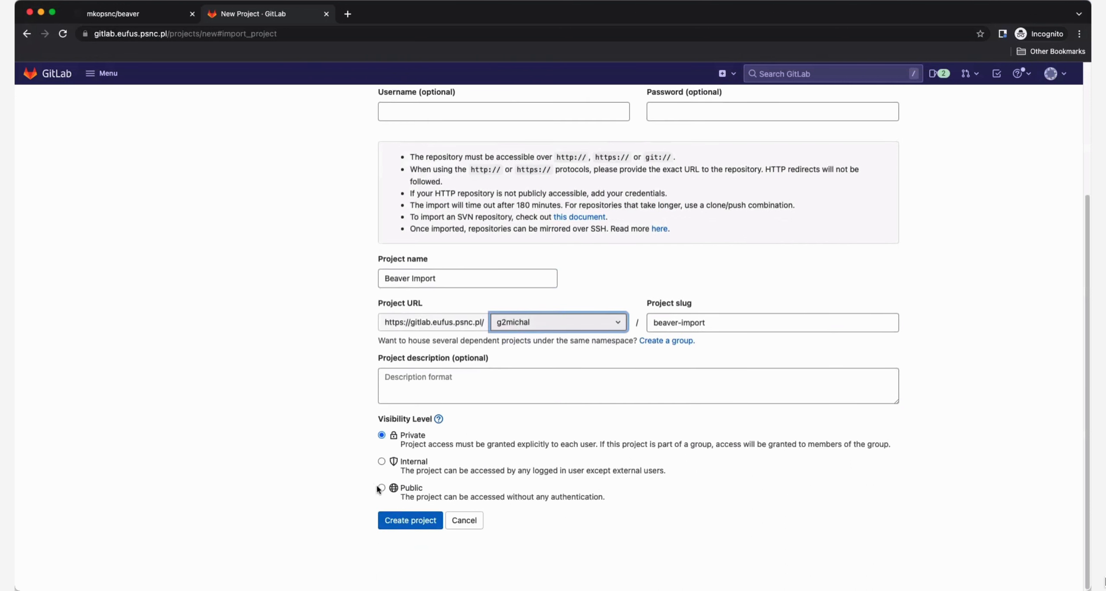
pyautogui.click(430, 525)
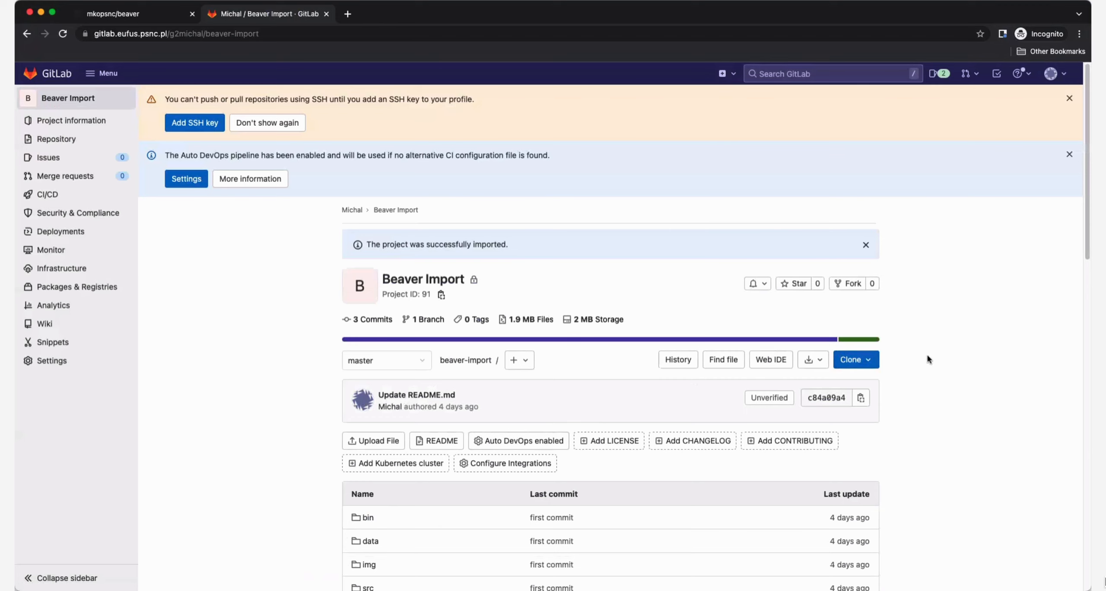
# Copy the project's HTTPS clone URL and run git clone with it in the terminal.
pyautogui.click(856, 359)
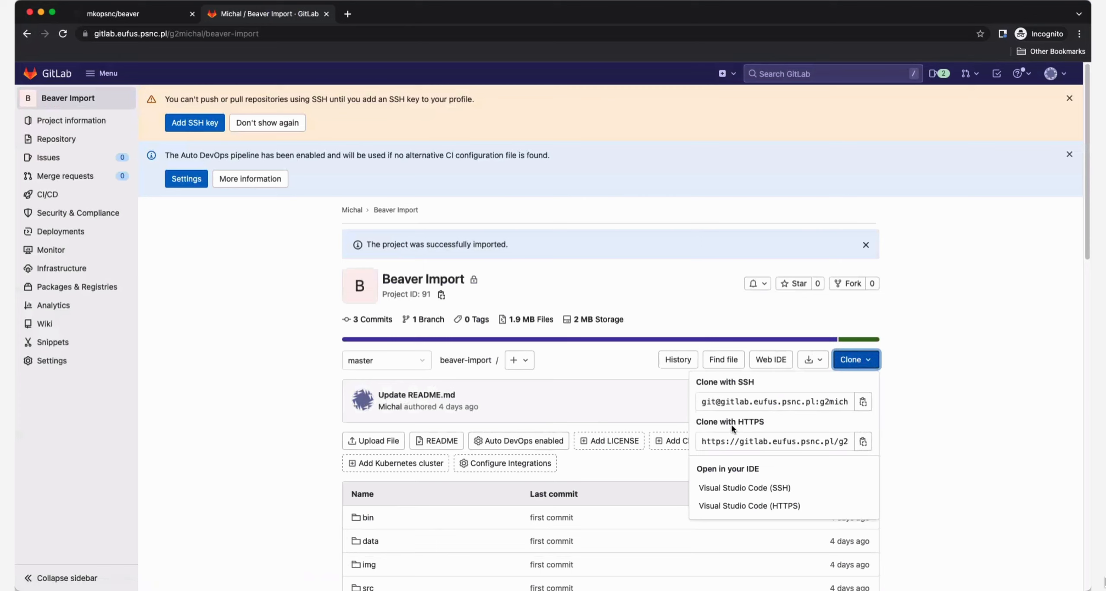
pyautogui.click(863, 442)
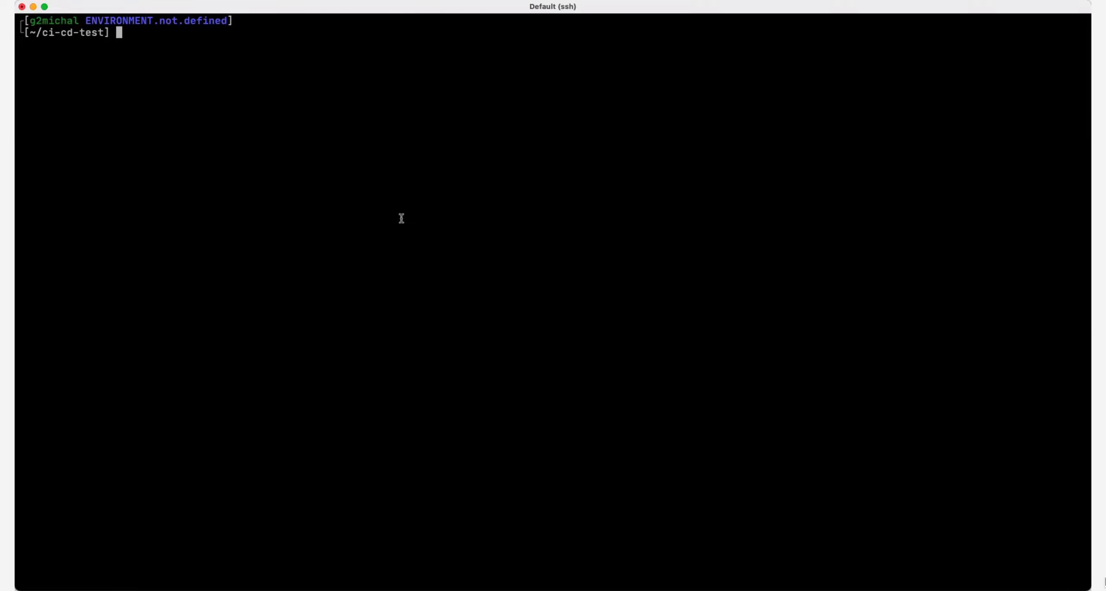
pyautogui.write('git clone')
pyautogui.write('https://gitlab.eufus.psnc.pl/g2michal/beaver-import.git')
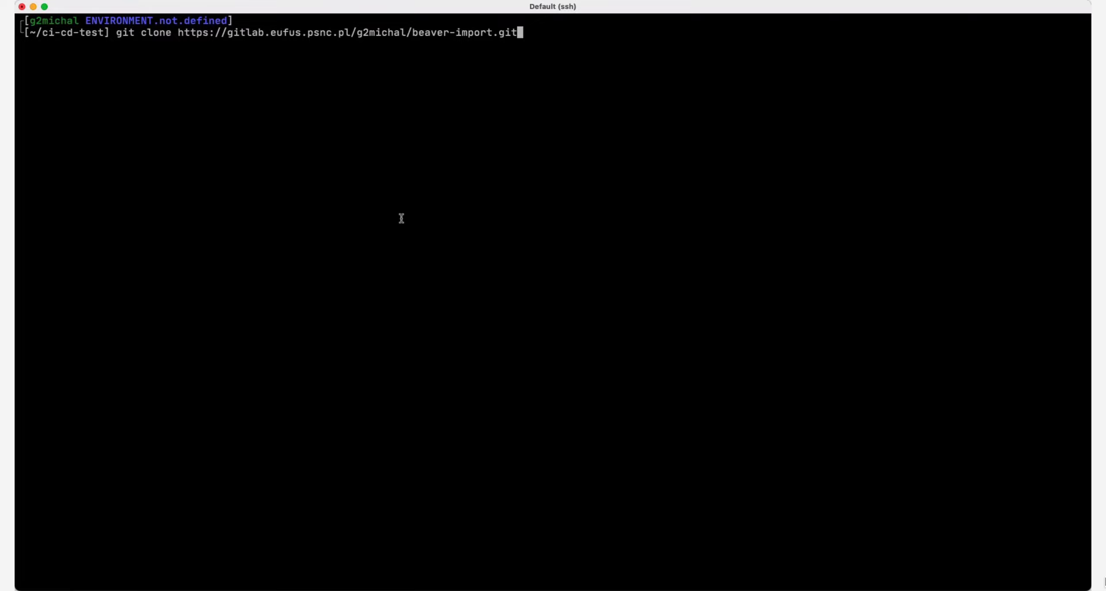
pyautogui.press('Return')
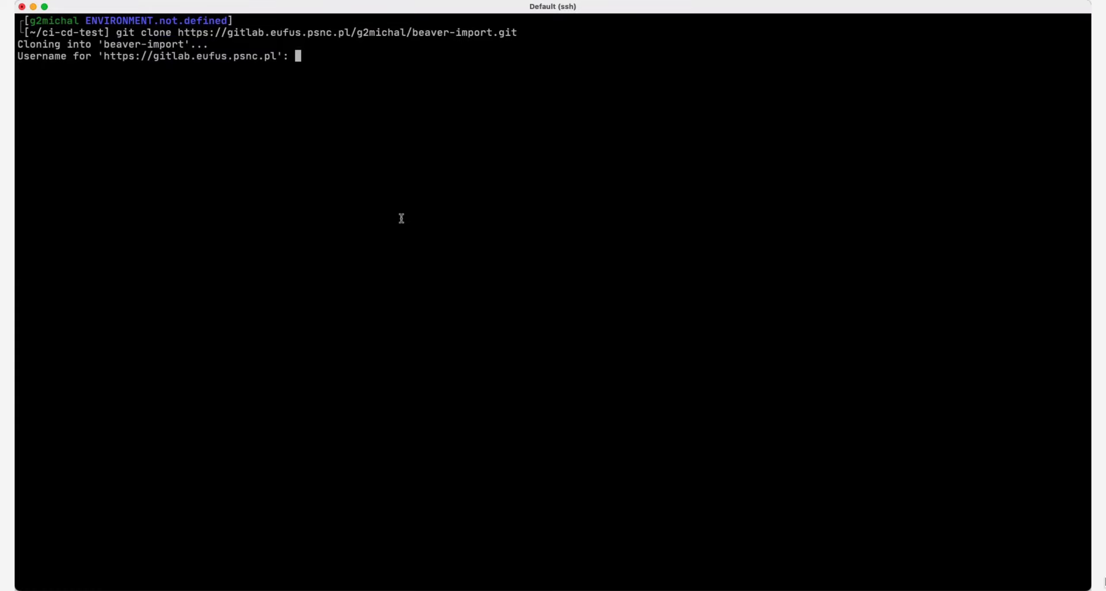
# Enter the GitLab username and fill in the account password to authenticate the clone.
pyautogui.write('g2michal')
pyautogui.press('Return')
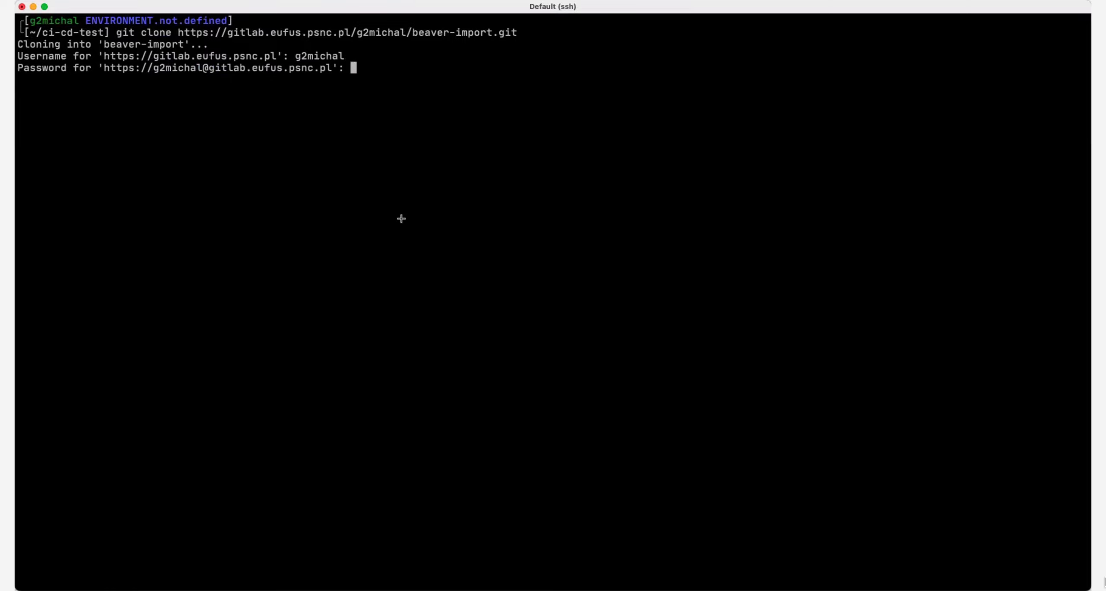
pyautogui.press('alt+super+f')
pyautogui.press('Down')
pyautogui.press('Return')
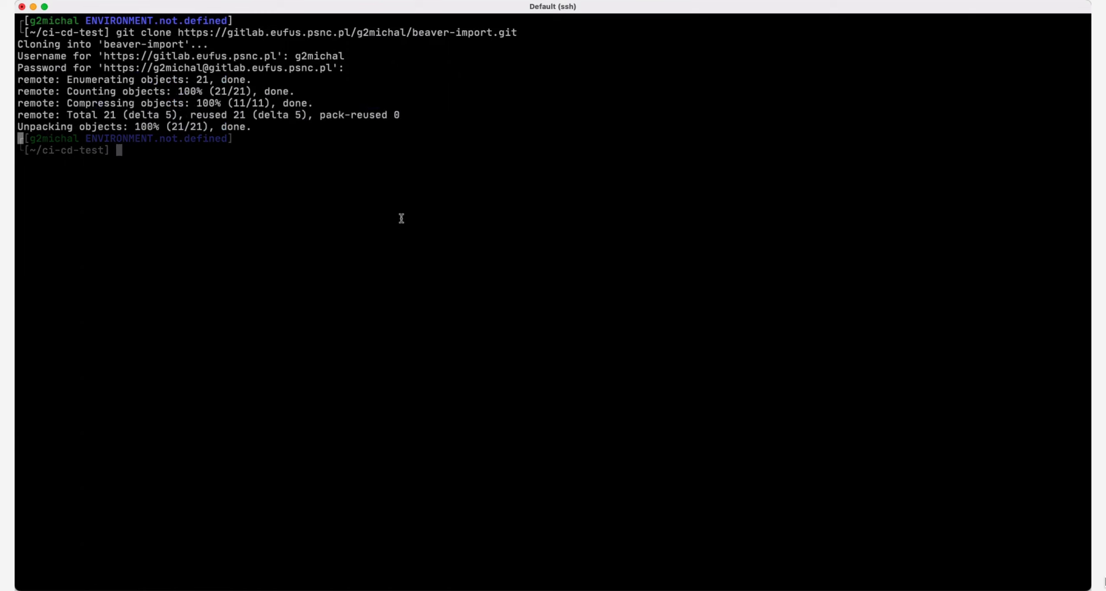
# Change into the beaver-import folder and display the README.md file.
pyautogui.write('cd be')
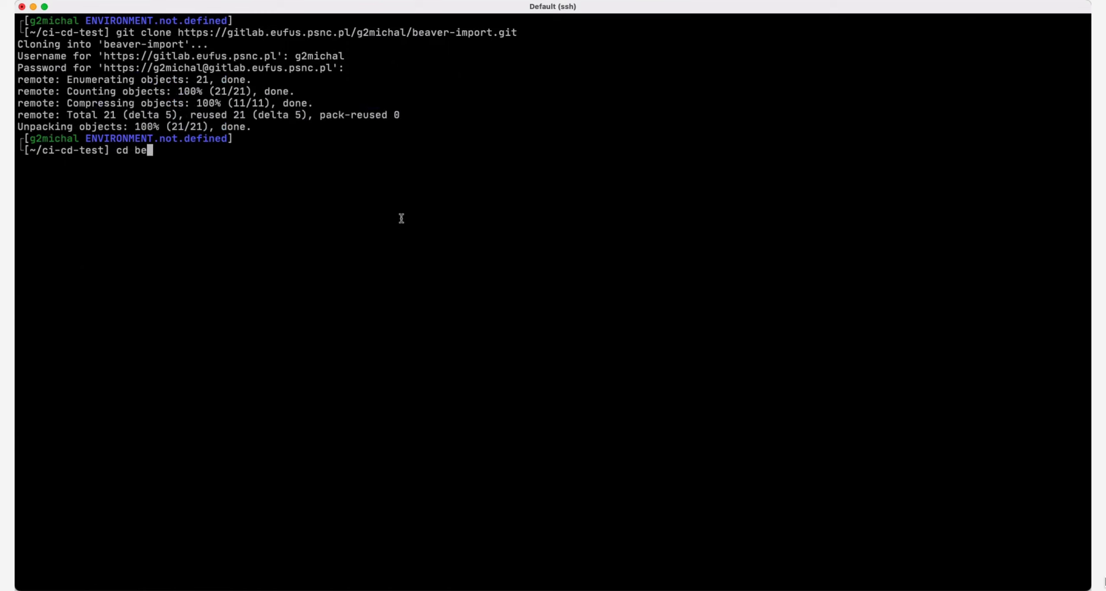
pyautogui.press('Tab')
pyautogui.press('Return')
pyautogui.write('cat R')
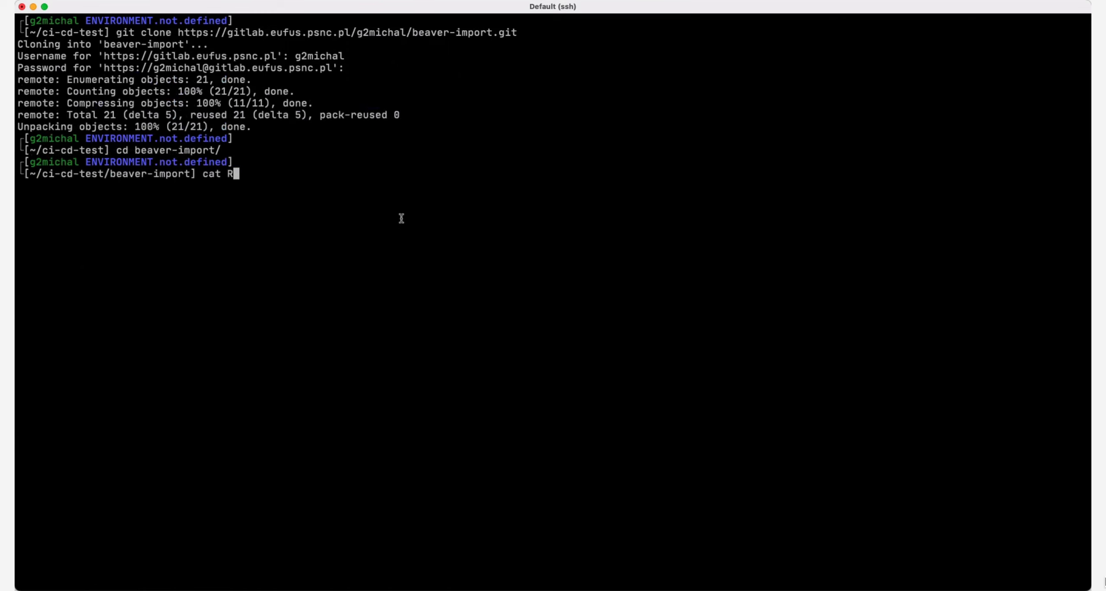
pyautogui.press('Tab')
pyautogui.press('Return')
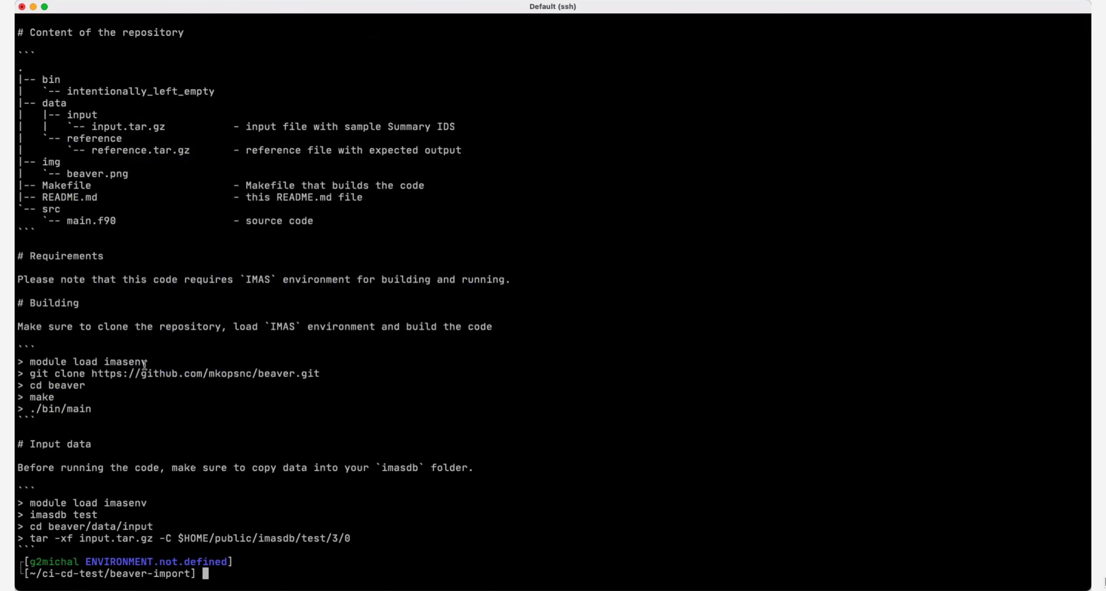
# Load the imasenv module copied from the README and build the code with make.
pyautogui.moveTo(147, 362); pyautogui.dragTo(29, 360)
pyautogui.write('module load imasenv')
pyautogui.press('Return')
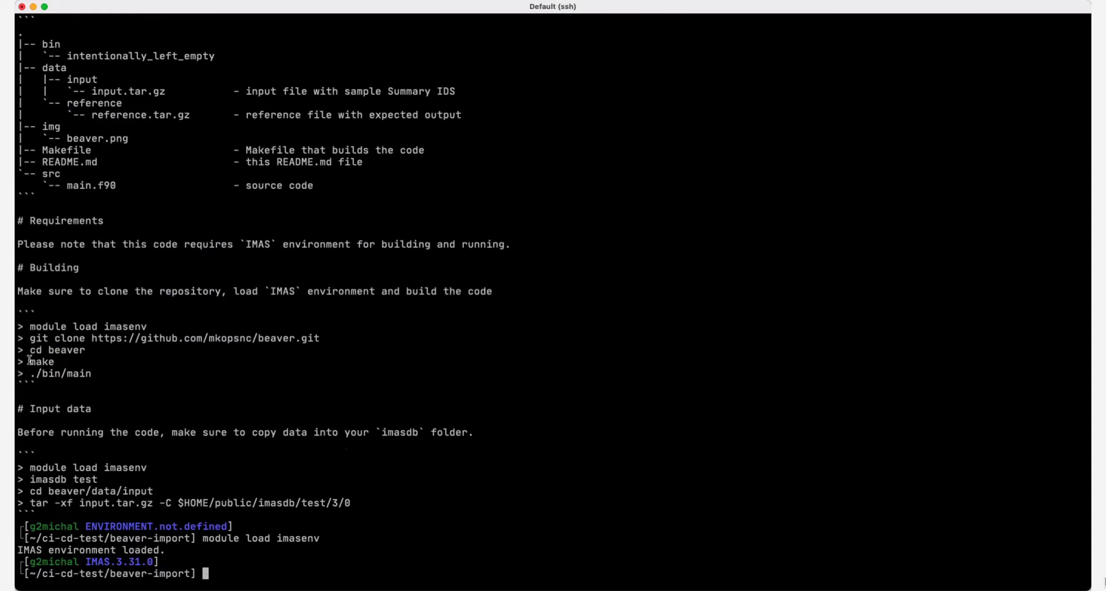
pyautogui.write('make')
pyautogui.press('Return')
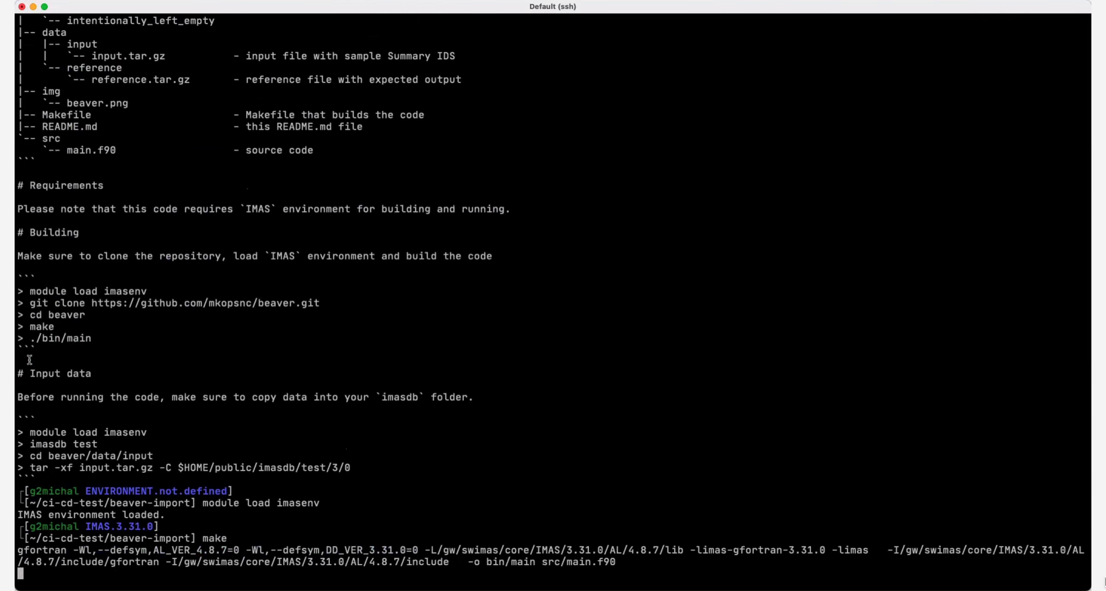
# Run the built program ./bin/main.
pyautogui.write('./bin/')
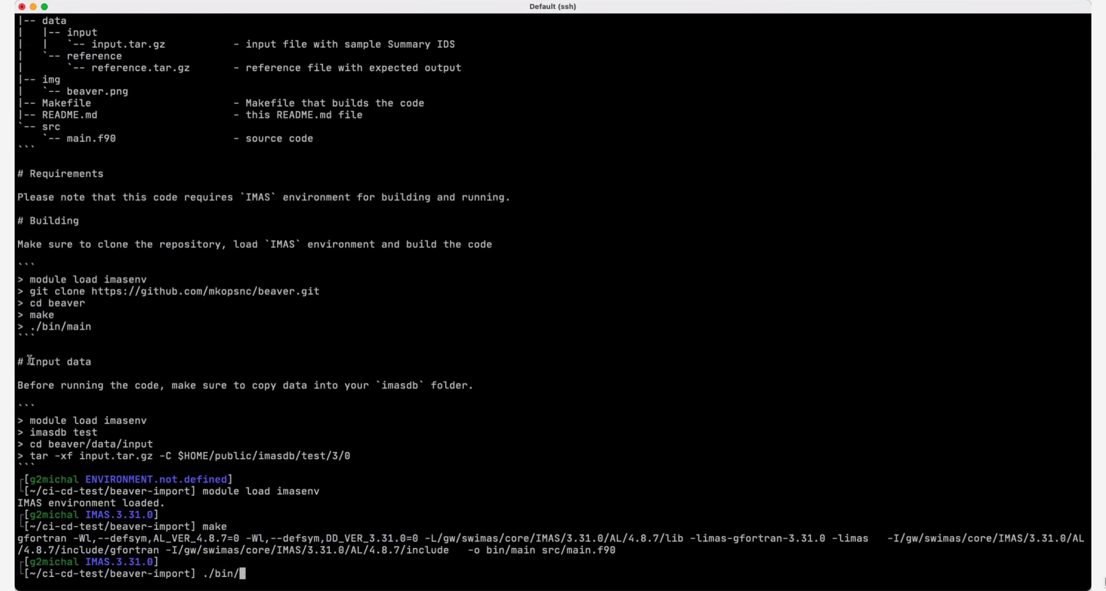
pyautogui.press('Return')
pyautogui.press('Up')
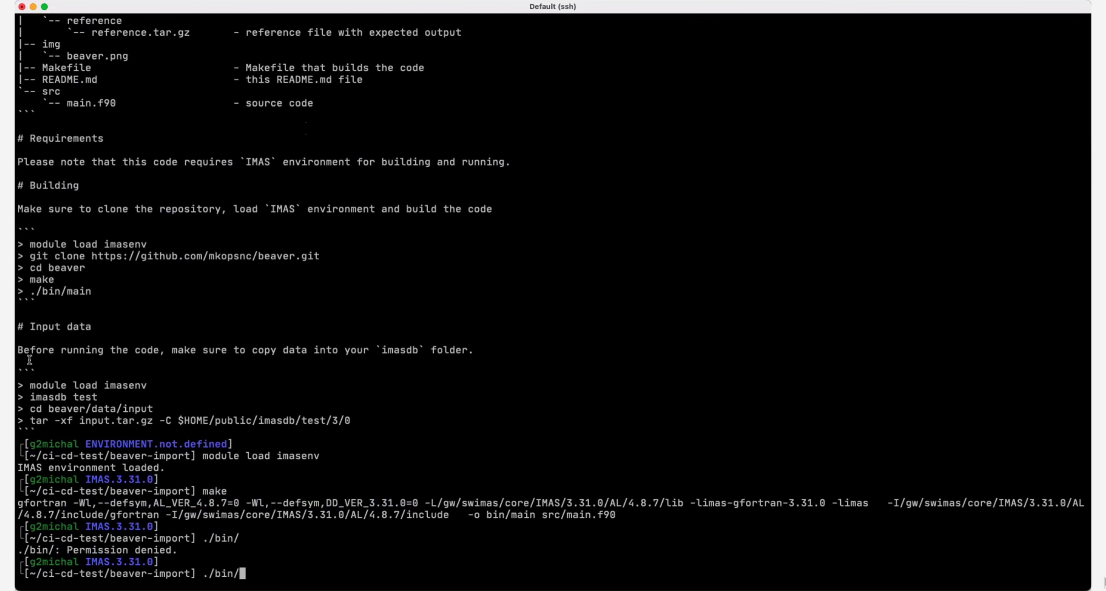
pyautogui.write('mai')
pyautogui.press('Tab')
pyautogui.press('Return')
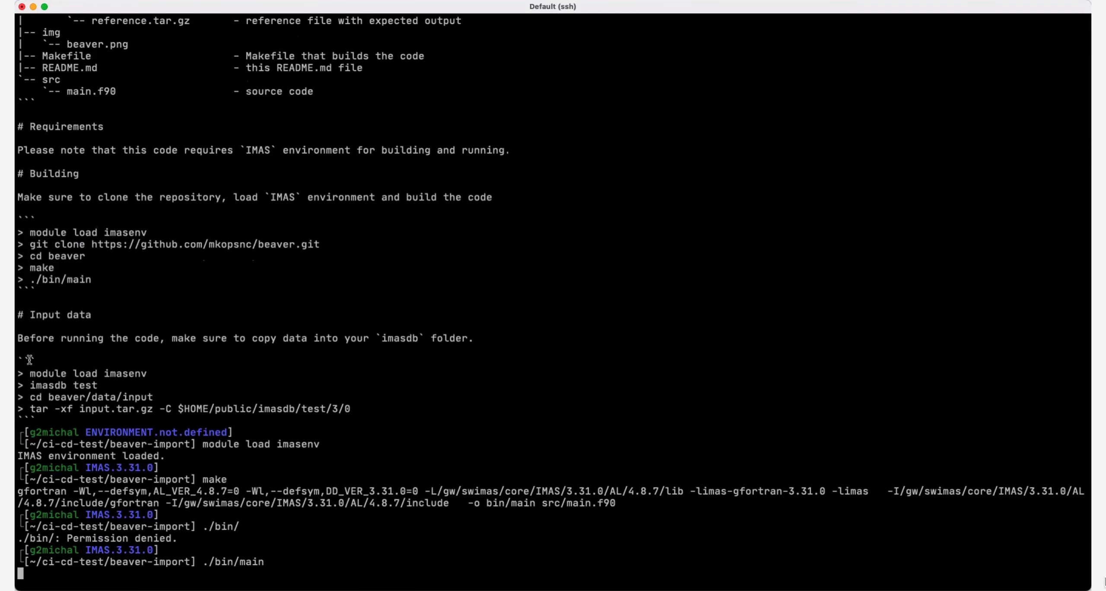